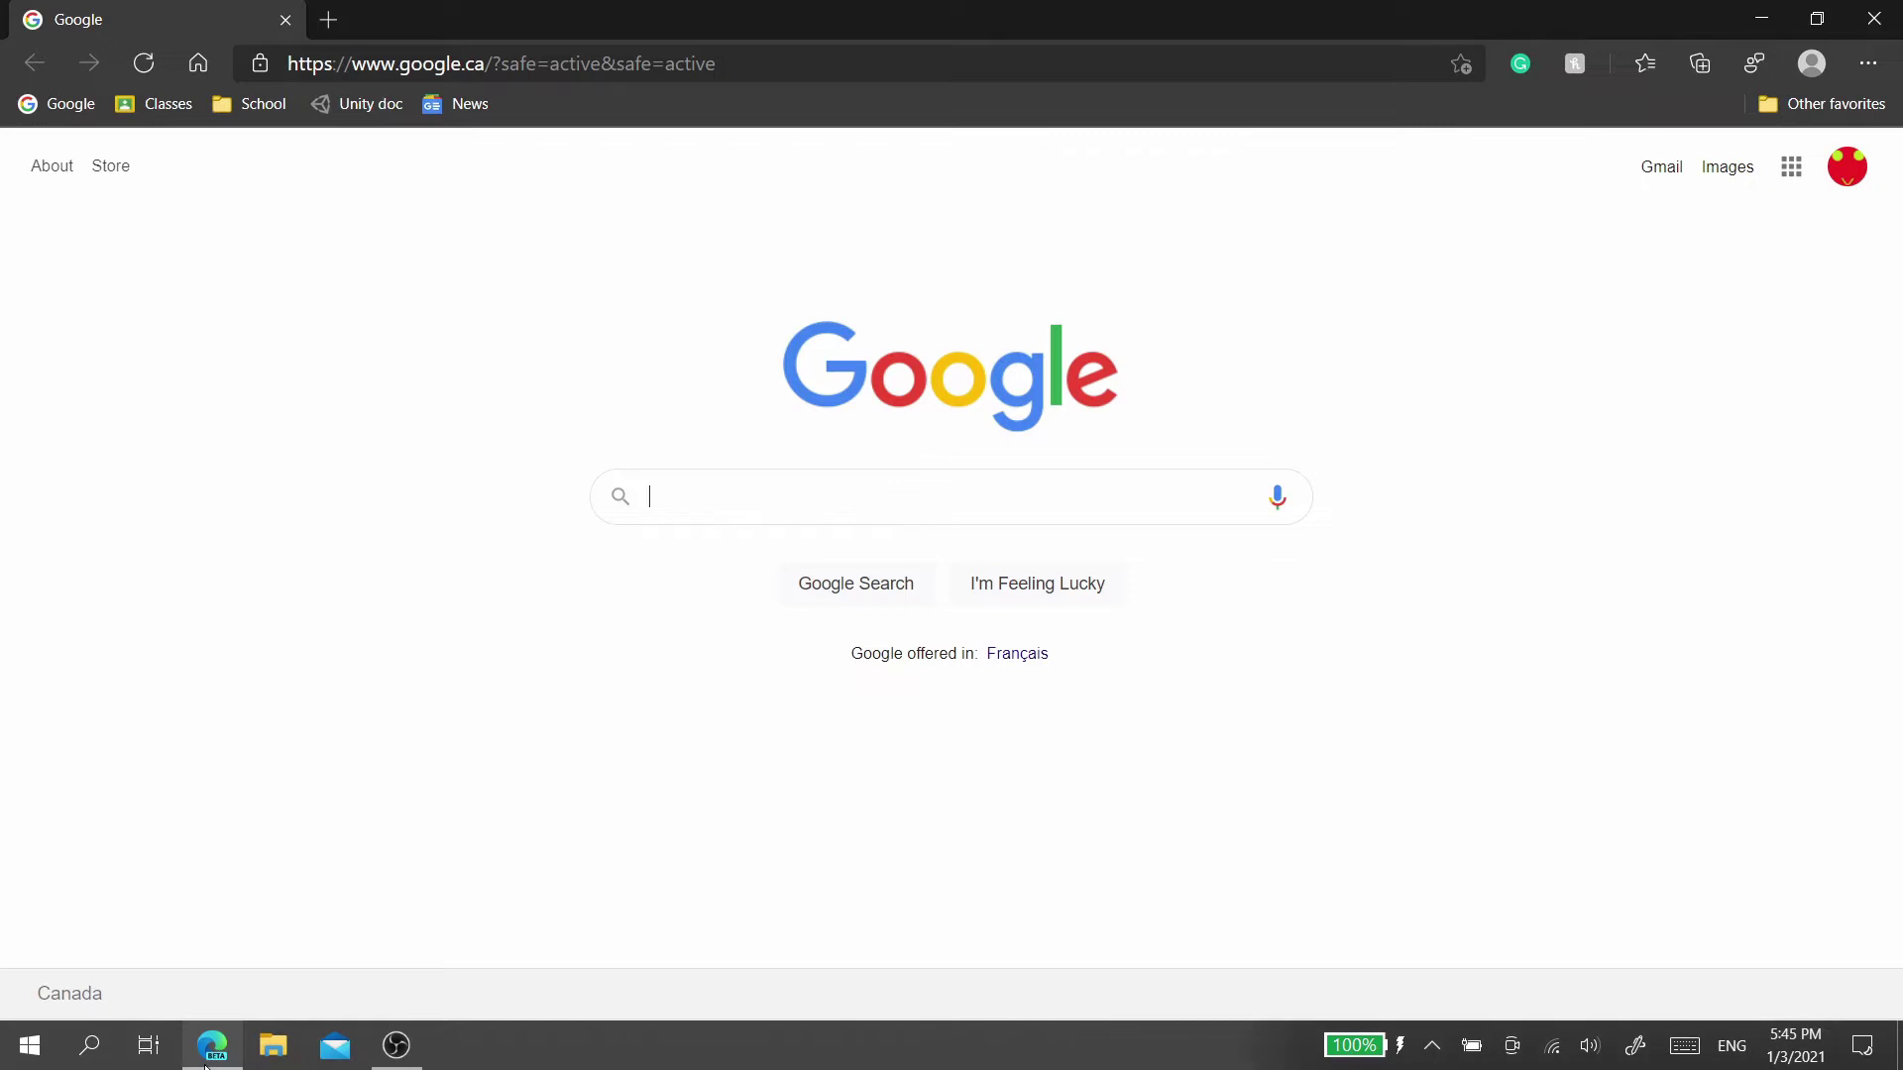
Search Google for 'windows 10 installation media'.
{"action": "type", "text": "windows 1"}
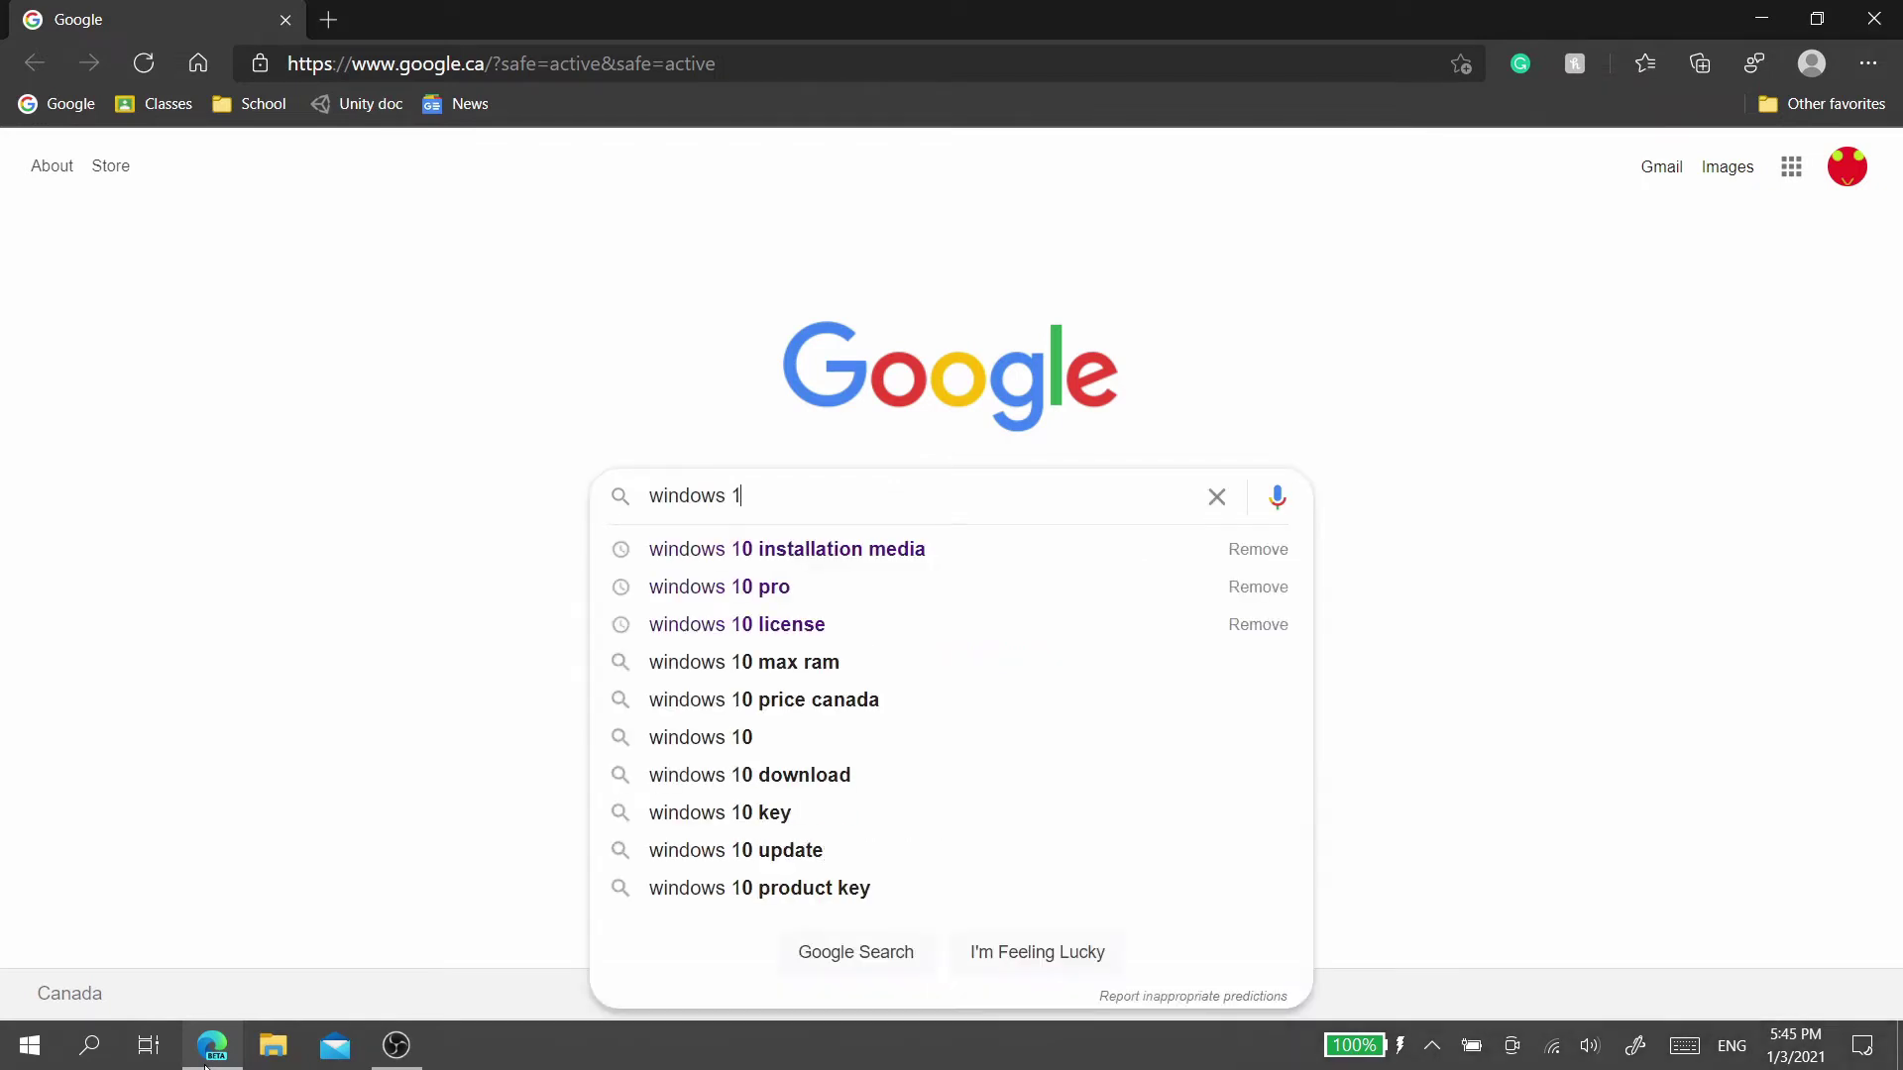
{"action": "key", "text": "Down"}
{"action": "key", "text": "Return"}
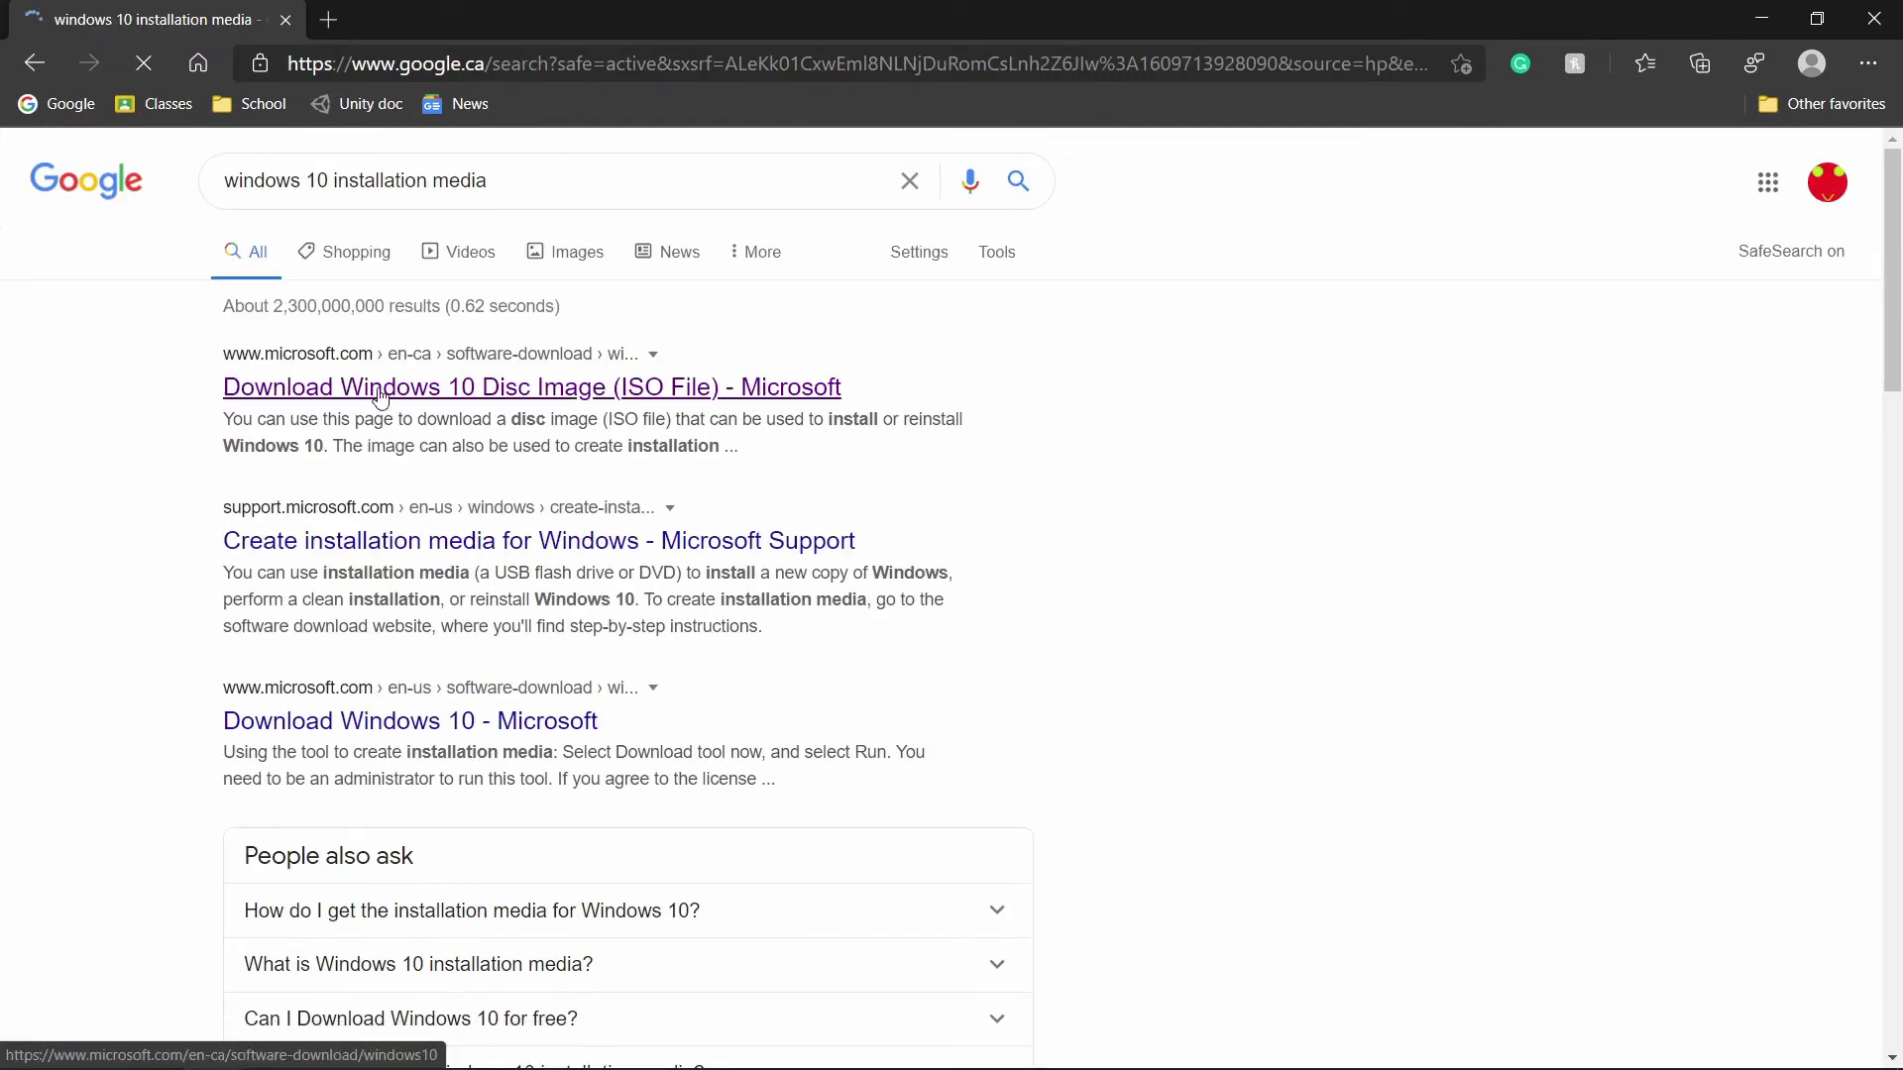
Open Microsoft's Download Windows 10 result and scroll to the Create Windows 10 installation media section.
{"action": "left_click", "coordinate": [342, 386]}
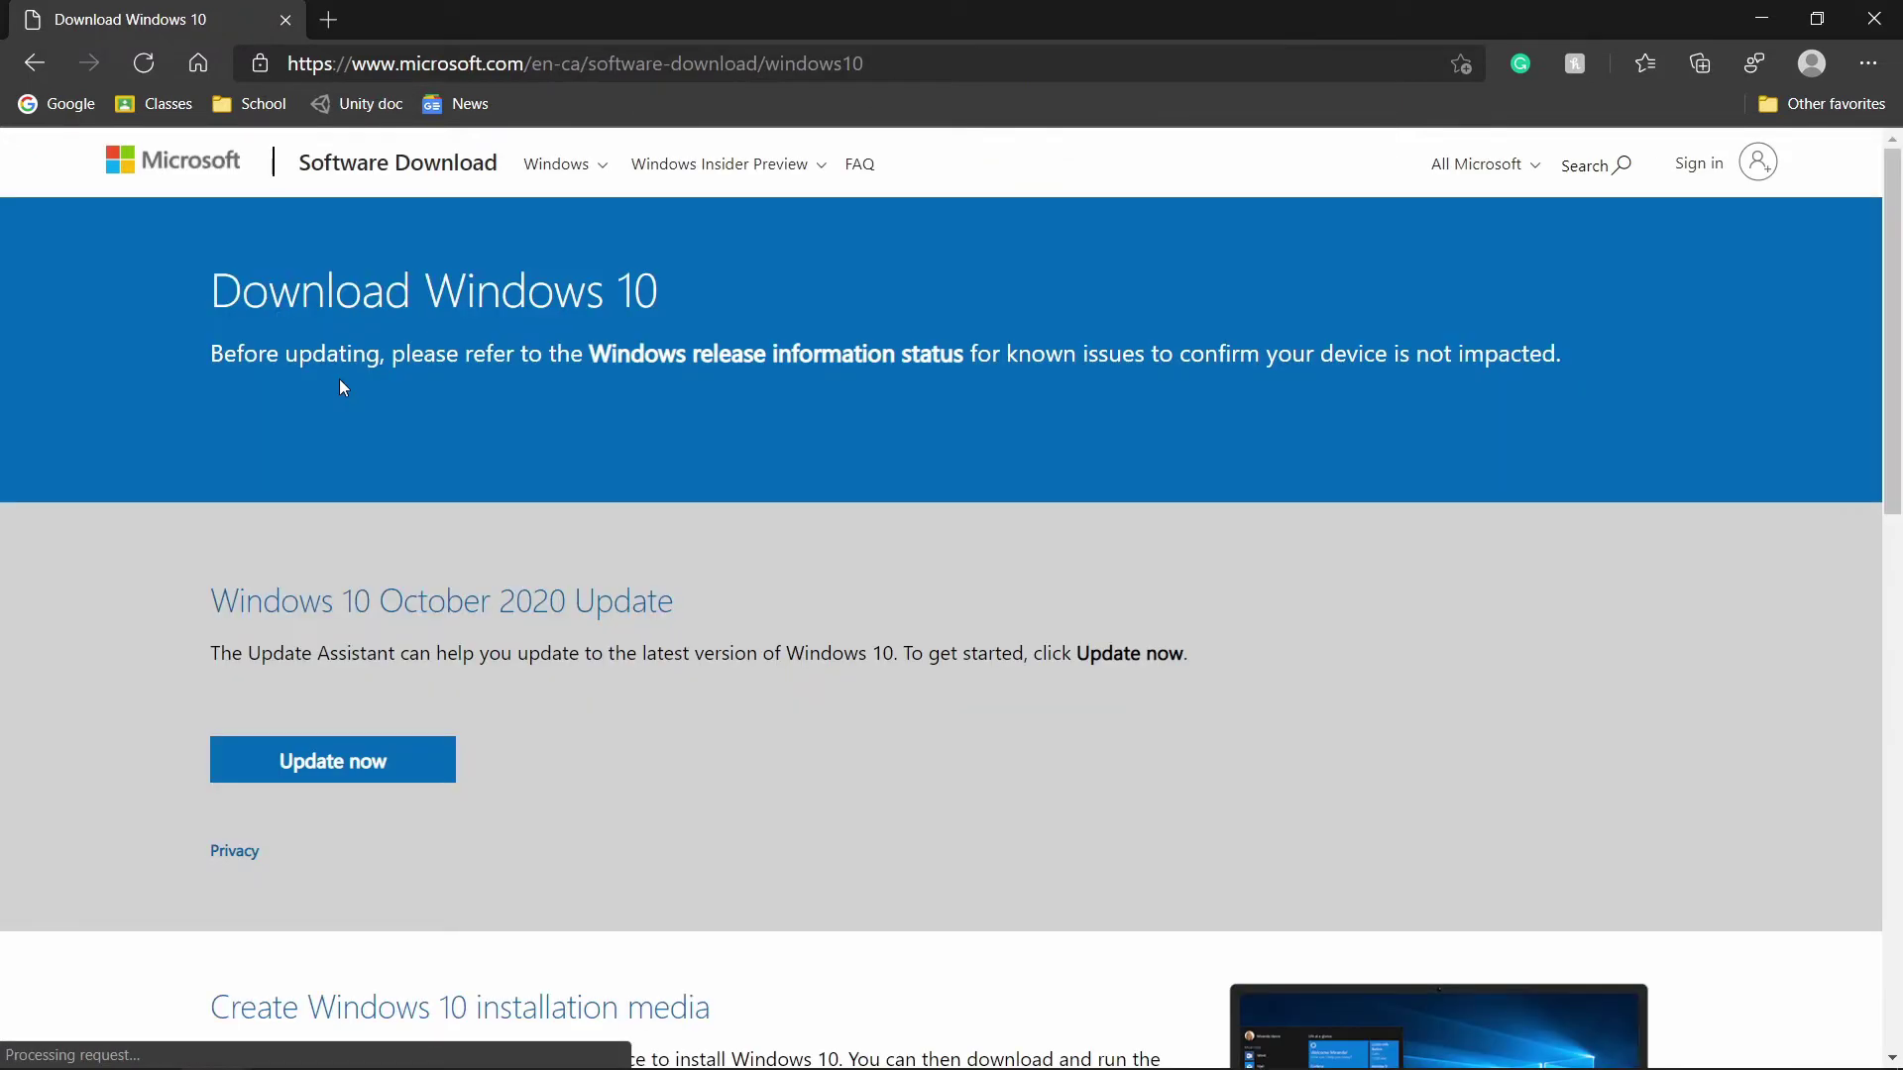
{"action": "scroll", "coordinate": [445, 414], "scroll_direction": "down", "scroll_amount": 2}
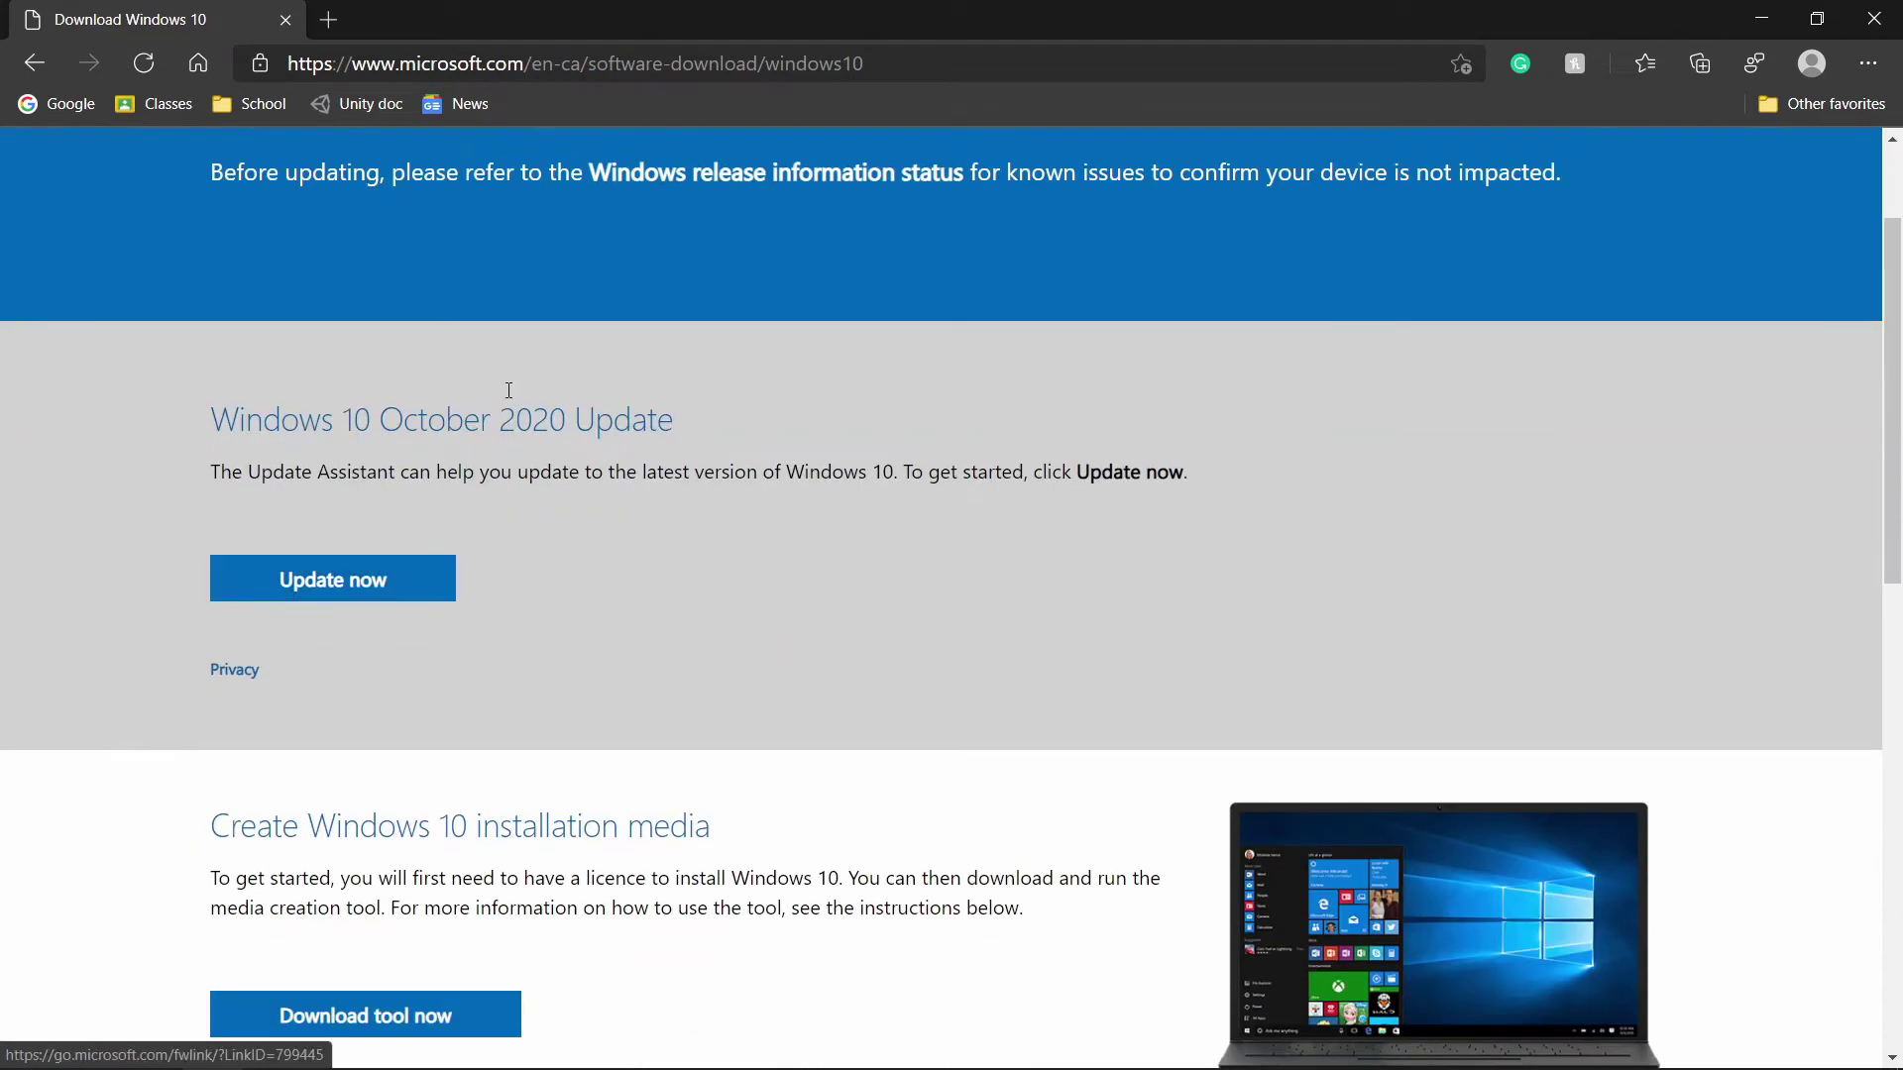
{"action": "scroll", "coordinate": [615, 561], "scroll_direction": "up", "scroll_amount": 2}
{"action": "scroll", "coordinate": [621, 569], "scroll_direction": "down", "scroll_amount": 1}
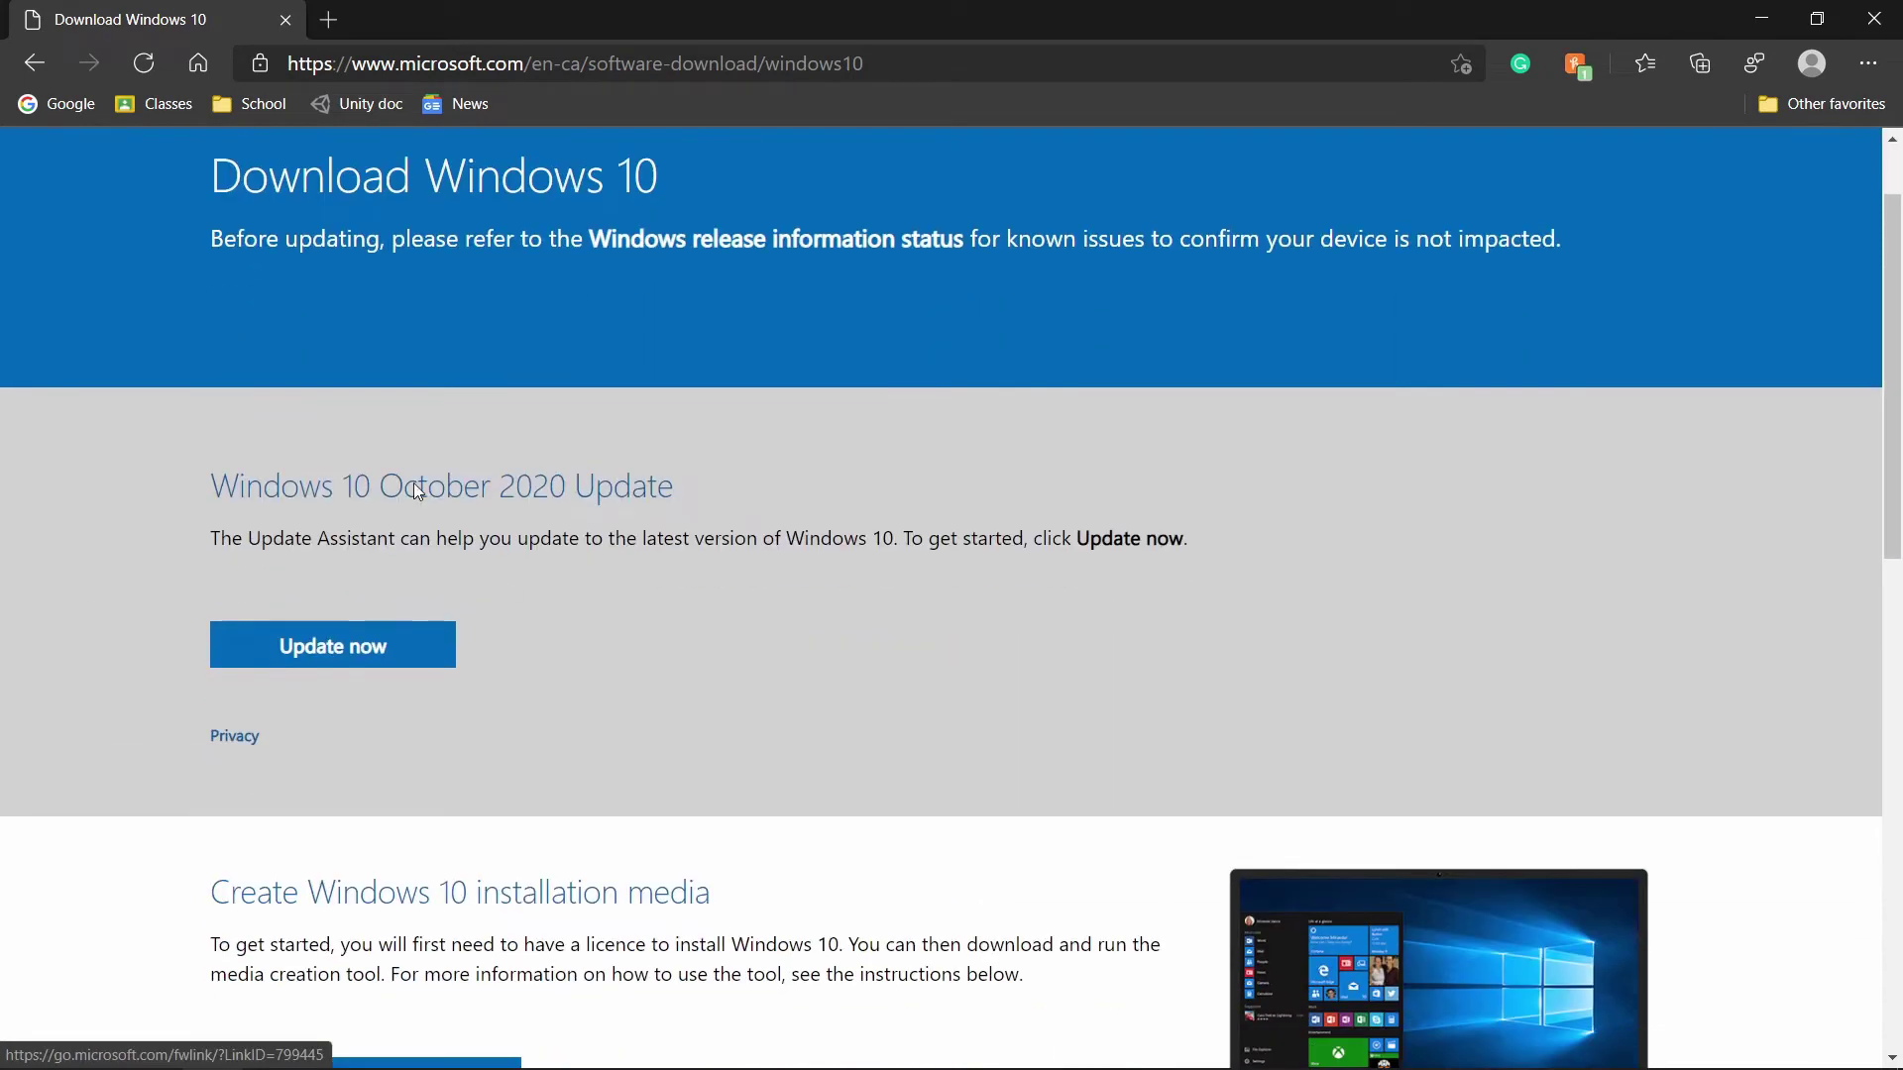
{"action": "scroll", "coordinate": [311, 579], "scroll_direction": "down", "scroll_amount": 4}
{"action": "left_click", "coordinate": [323, 640]}
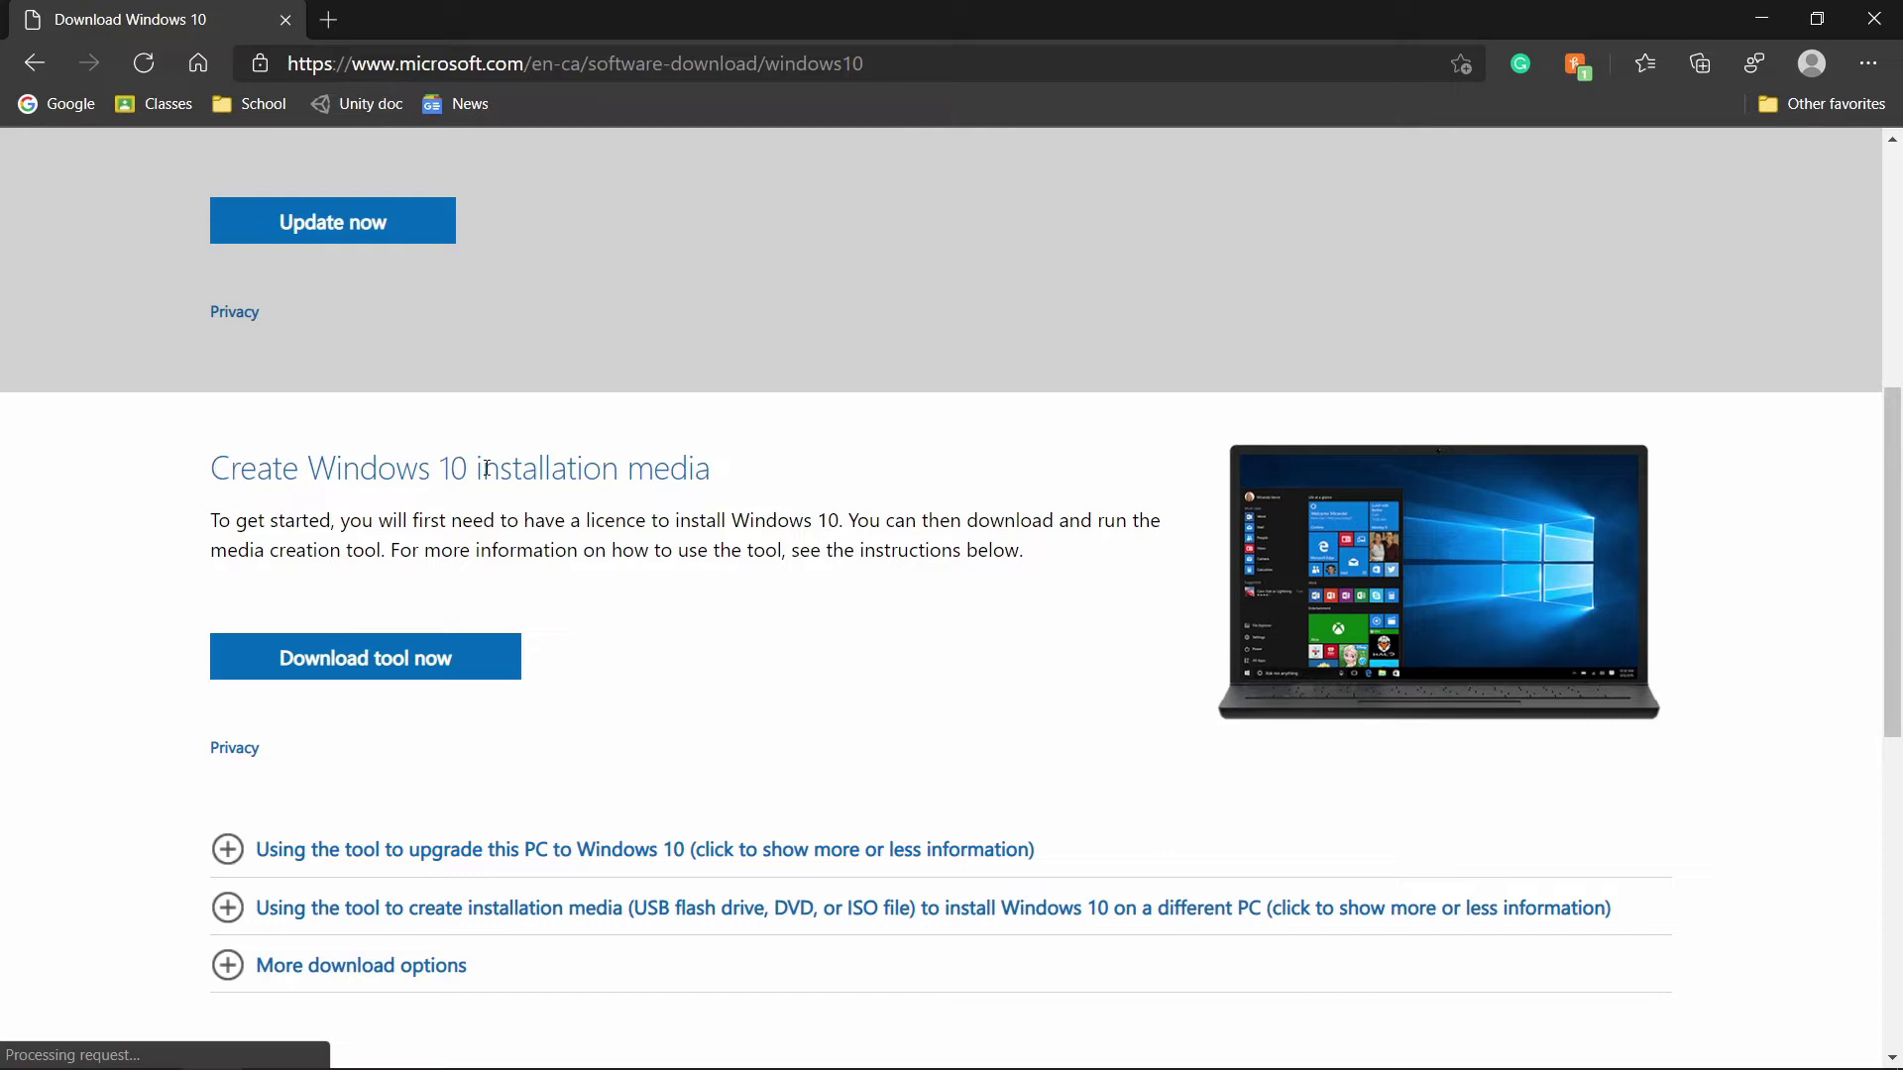
{"action": "scroll", "coordinate": [516, 482], "scroll_direction": "down", "scroll_amount": 1}
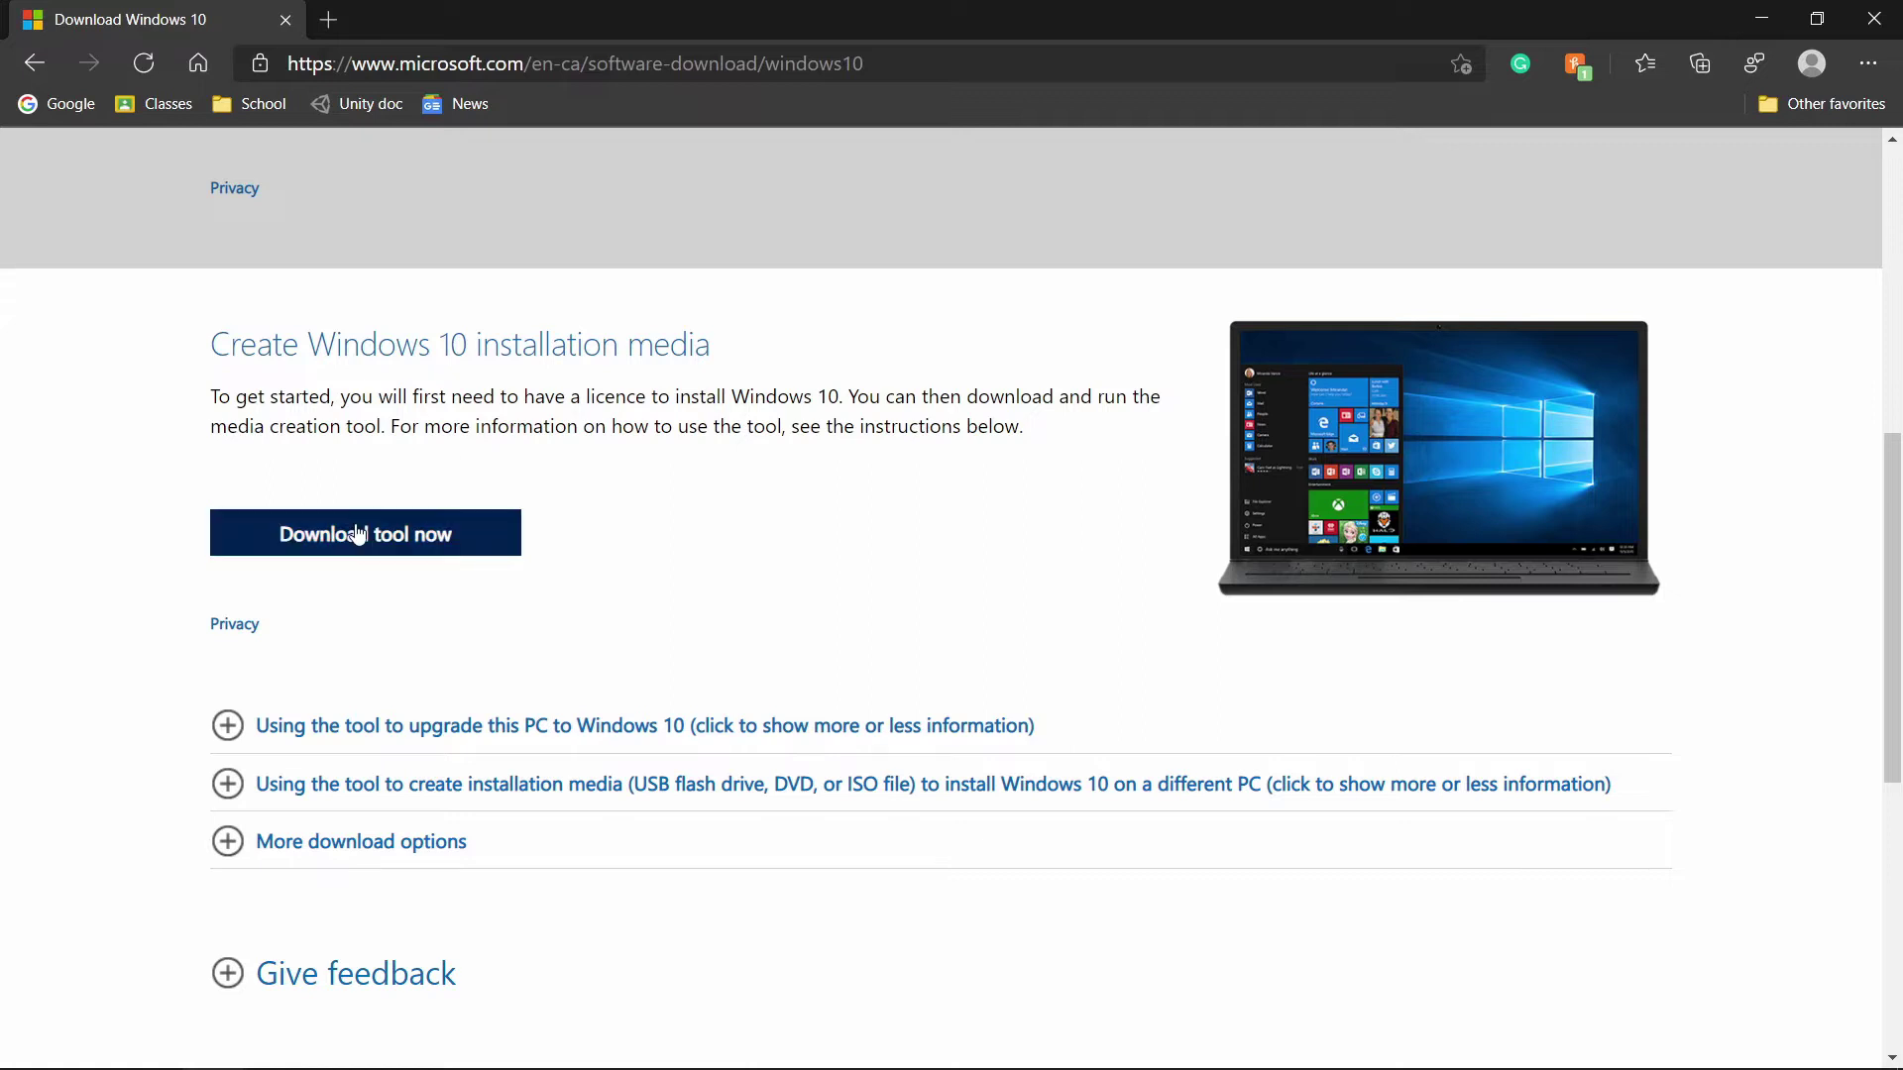
Download the media creation tool and run MediaCreationTool from the download bar.
{"action": "left_click", "coordinate": [349, 541]}
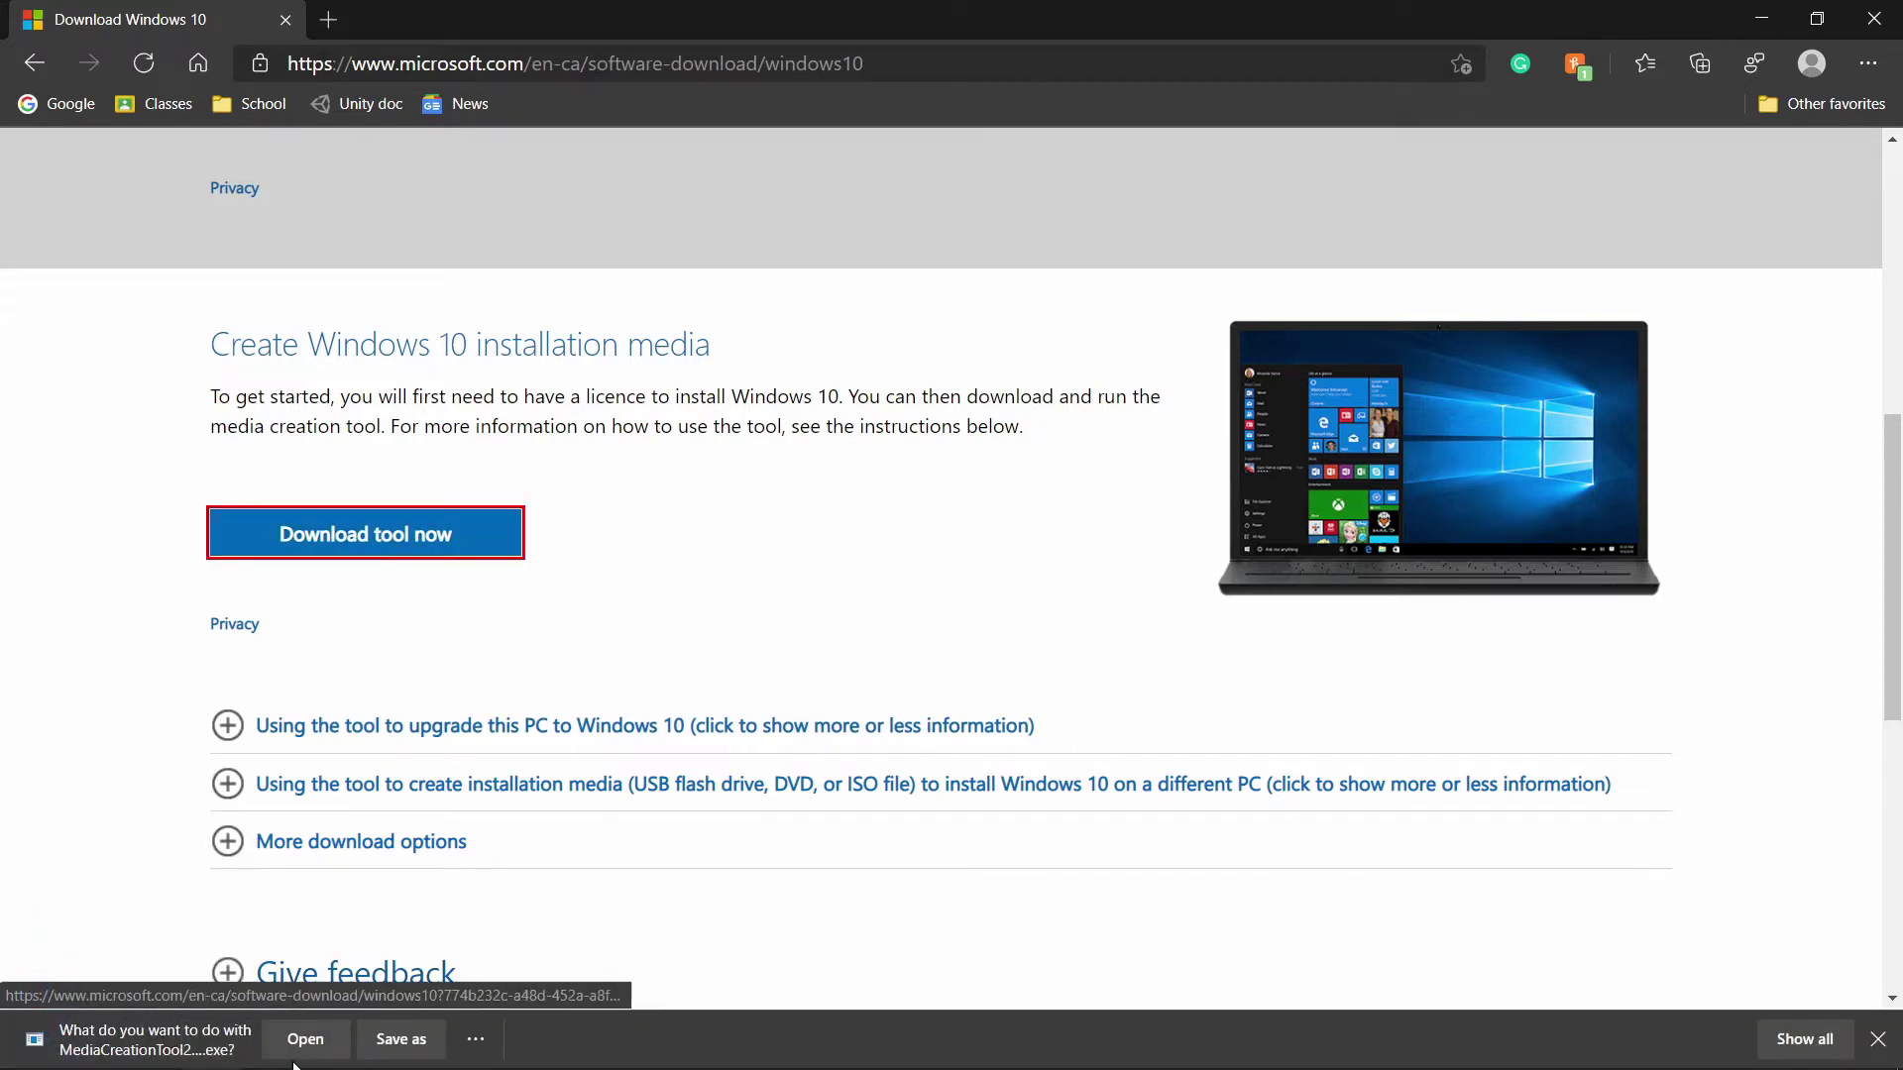
{"action": "left_click", "coordinate": [299, 1041]}
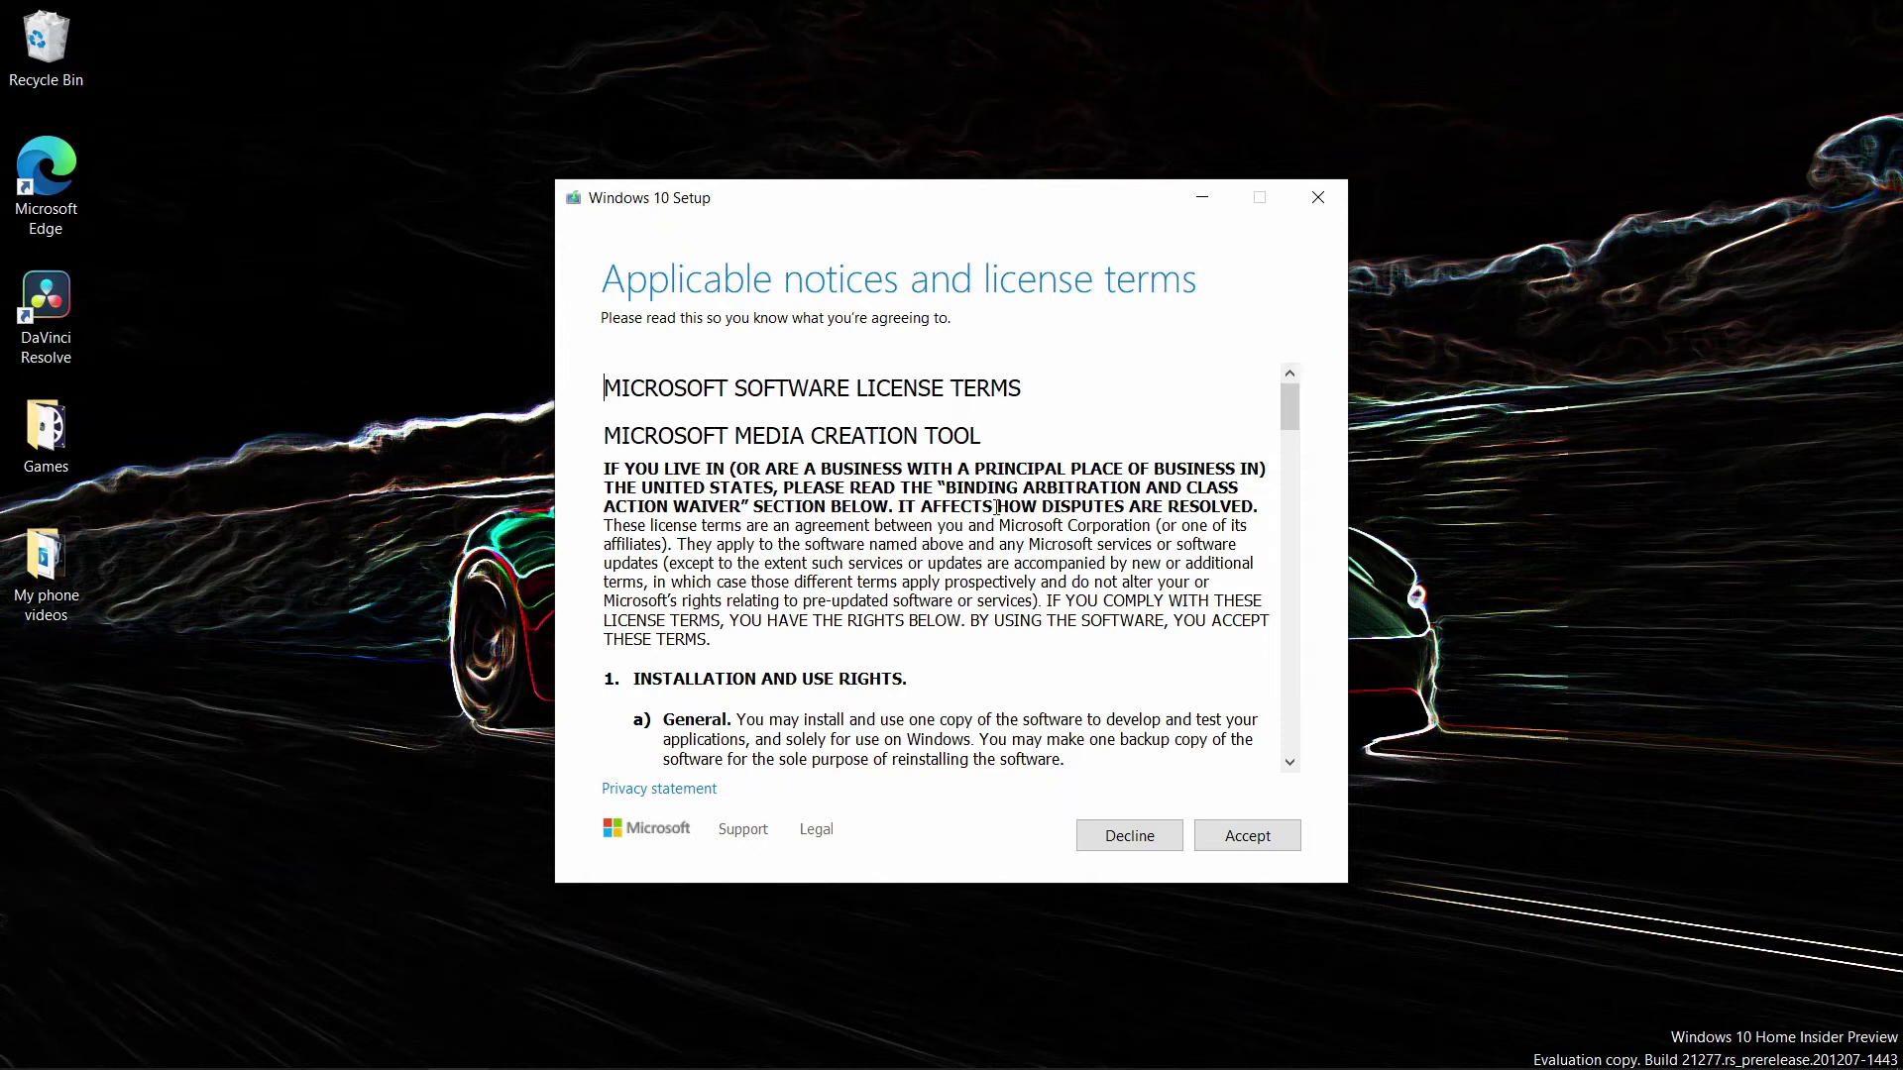
Accept the Windows 10 Setup license terms.
{"action": "left_click", "coordinate": [1218, 837]}
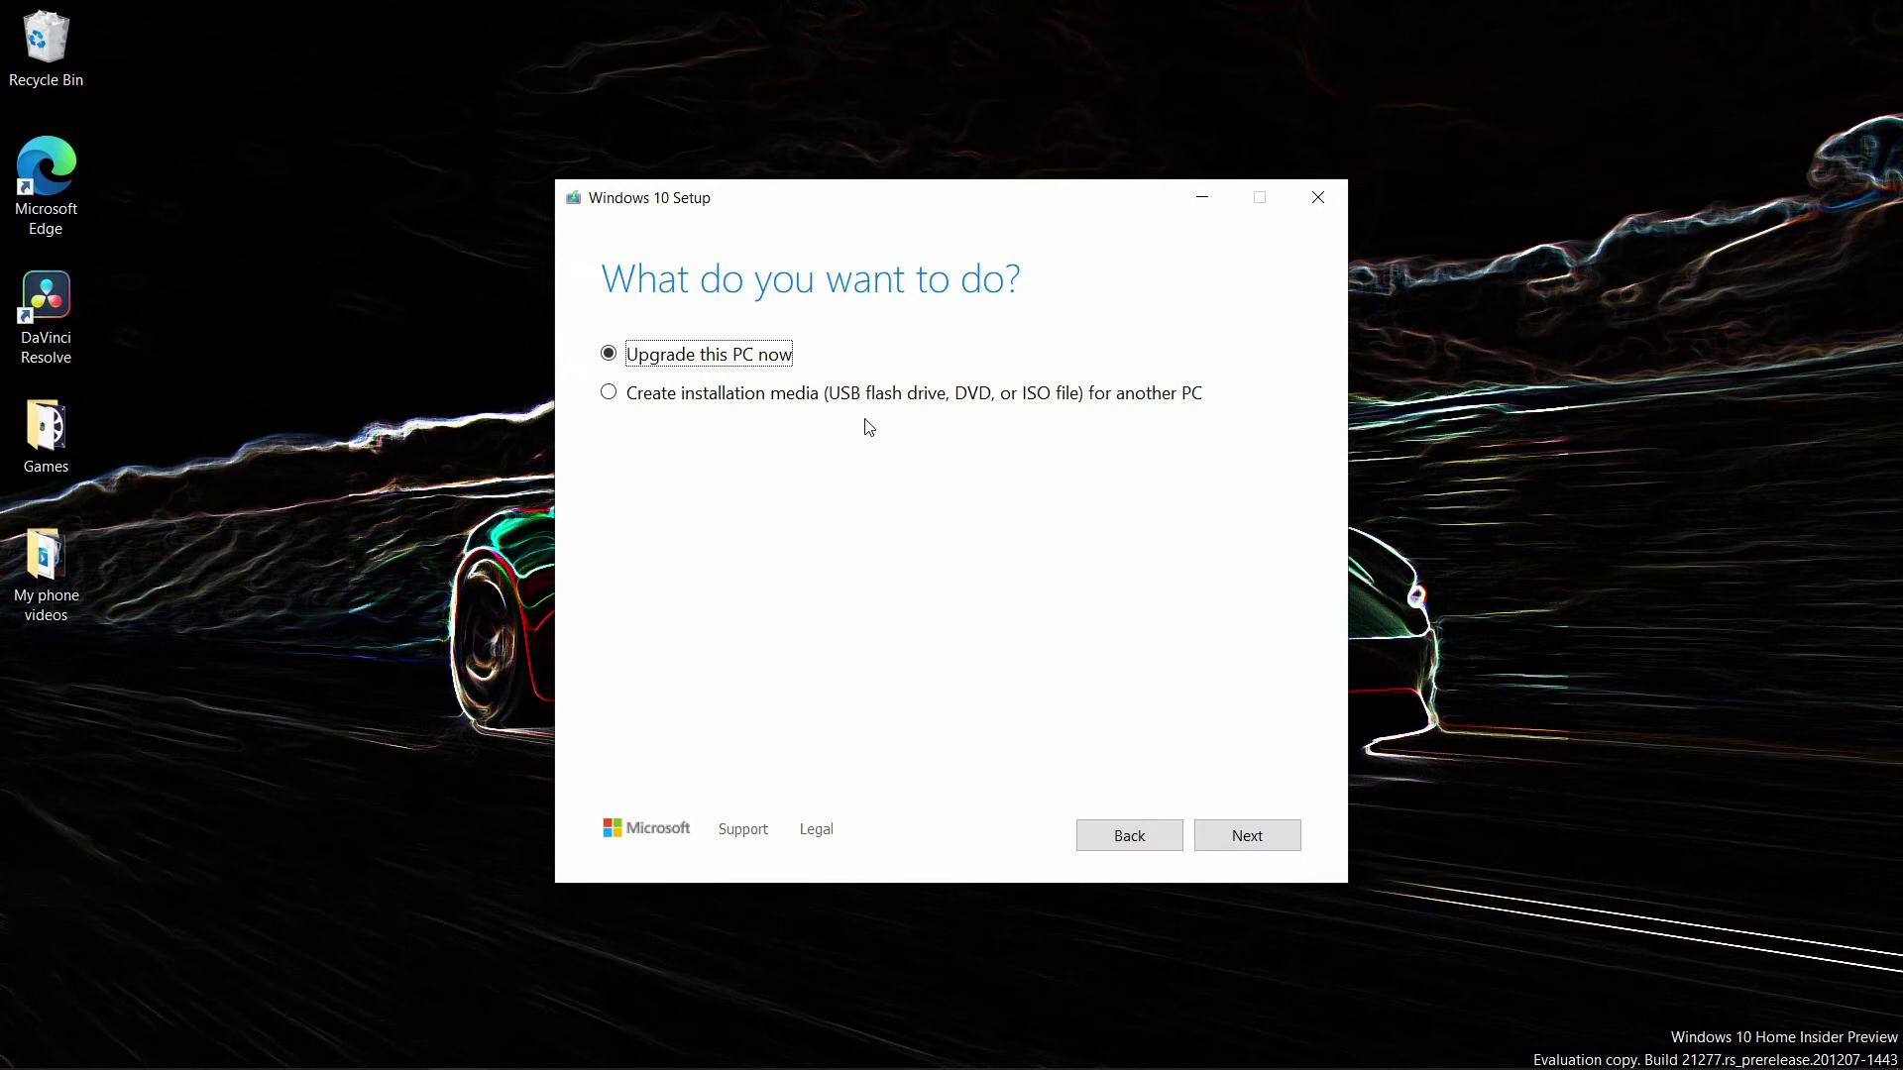
Choose media for another PC, inspect the drop-downs, and keep English (United States), Windows 10, 64-bit.
{"action": "left_click", "coordinate": [764, 393]}
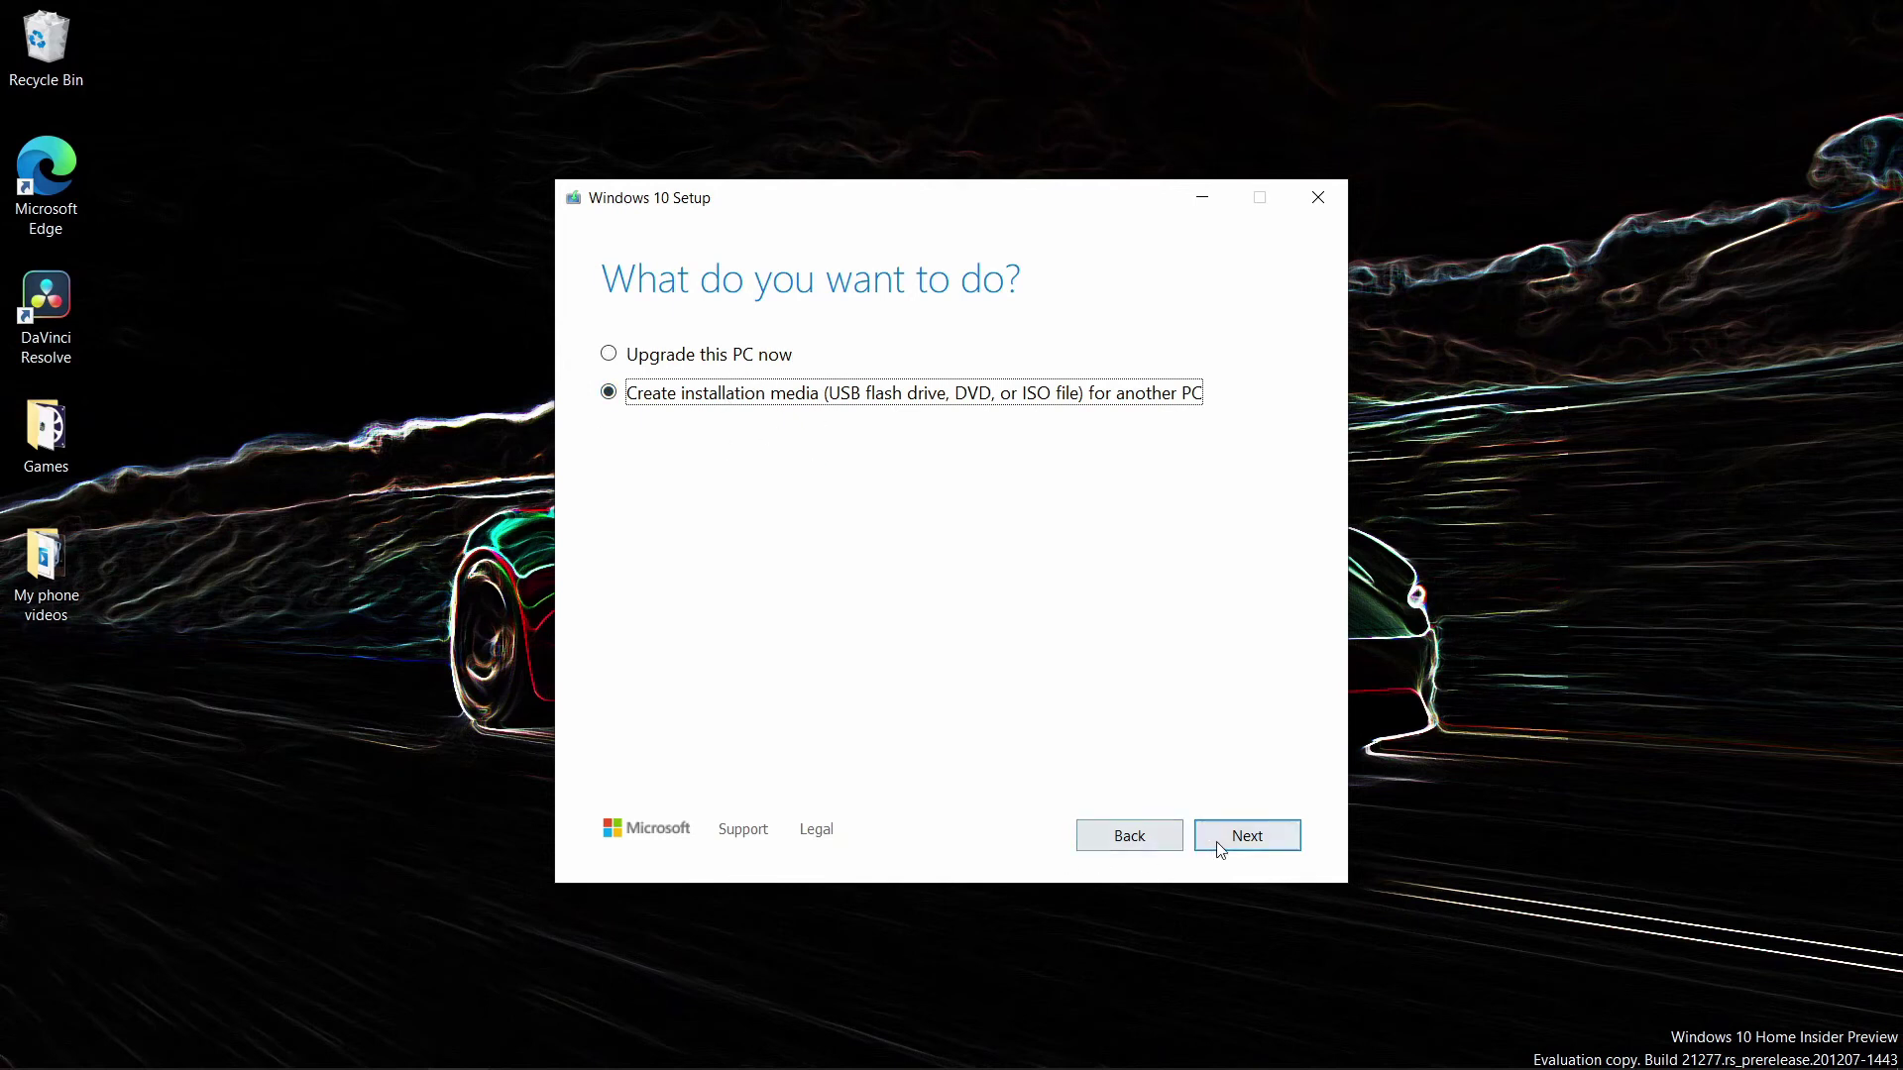
{"action": "left_click", "coordinate": [1261, 840]}
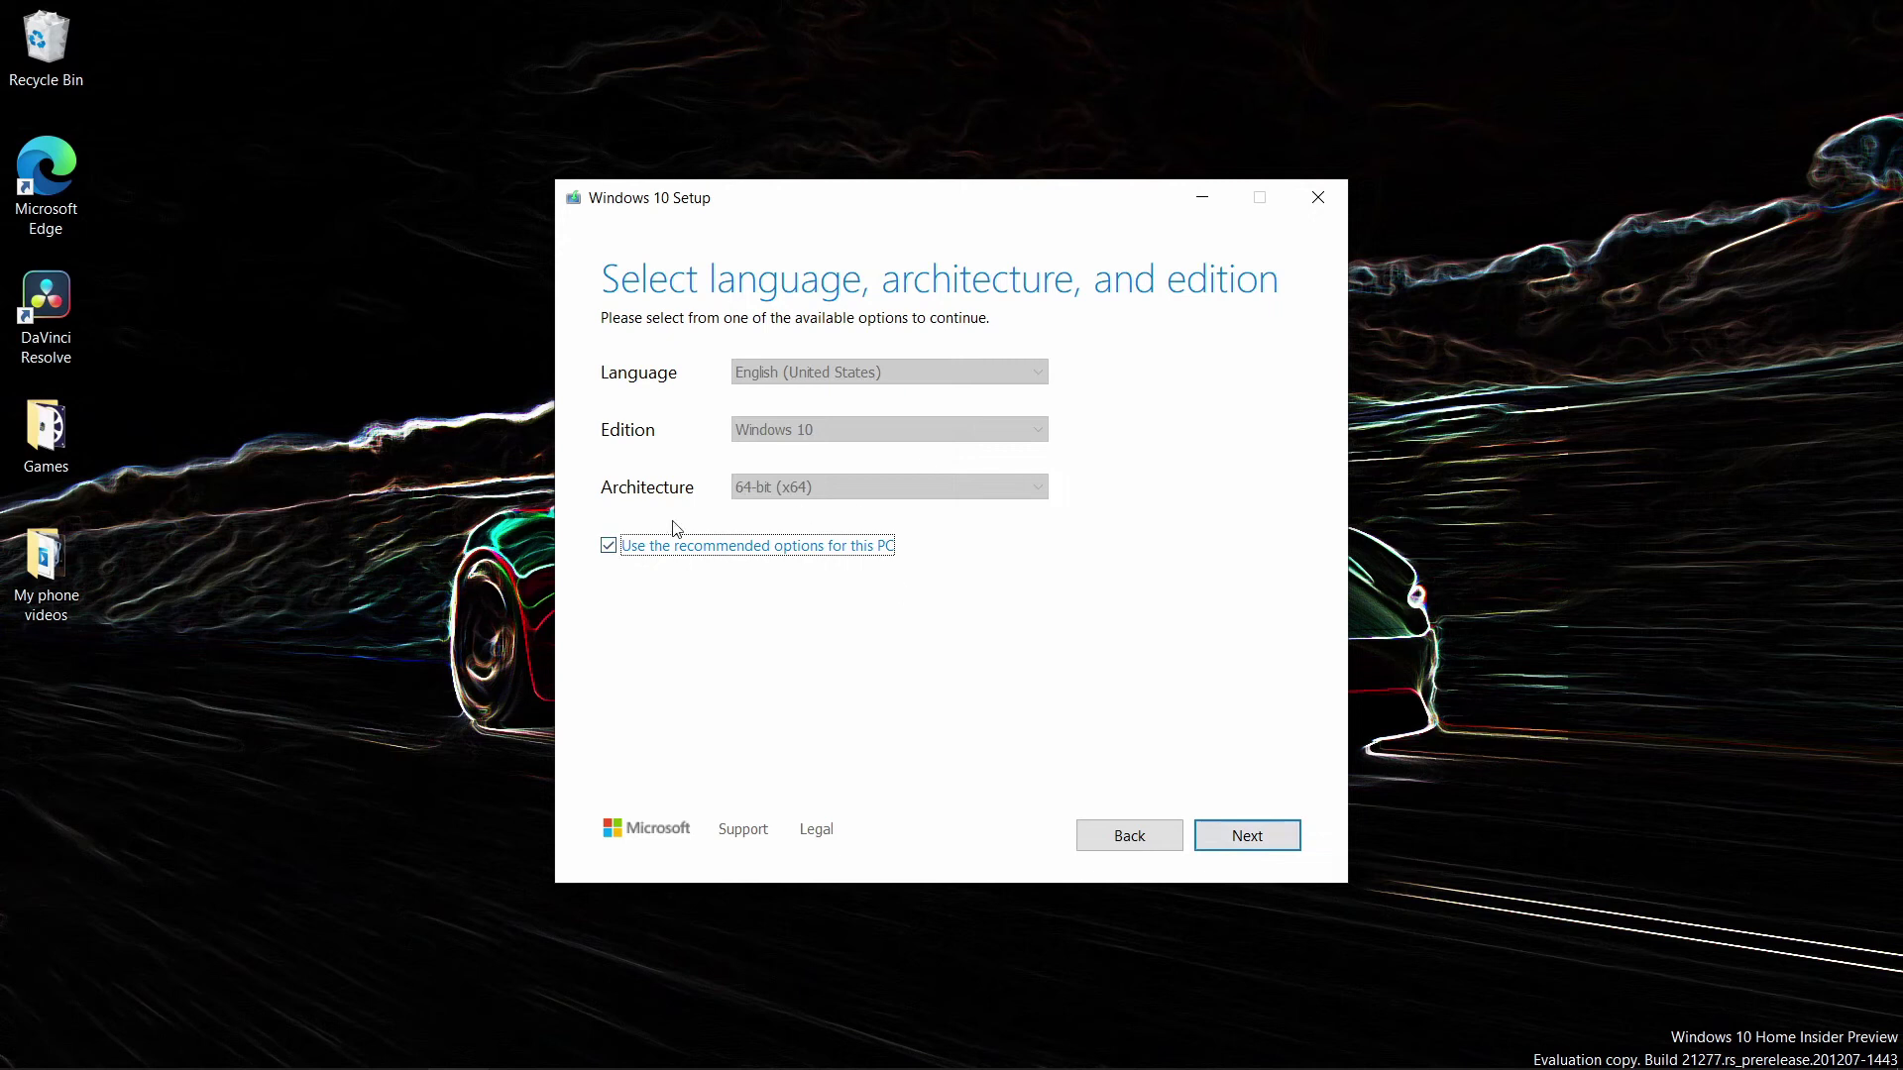
{"action": "left_click", "coordinate": [610, 546]}
{"action": "left_click", "coordinate": [817, 487]}
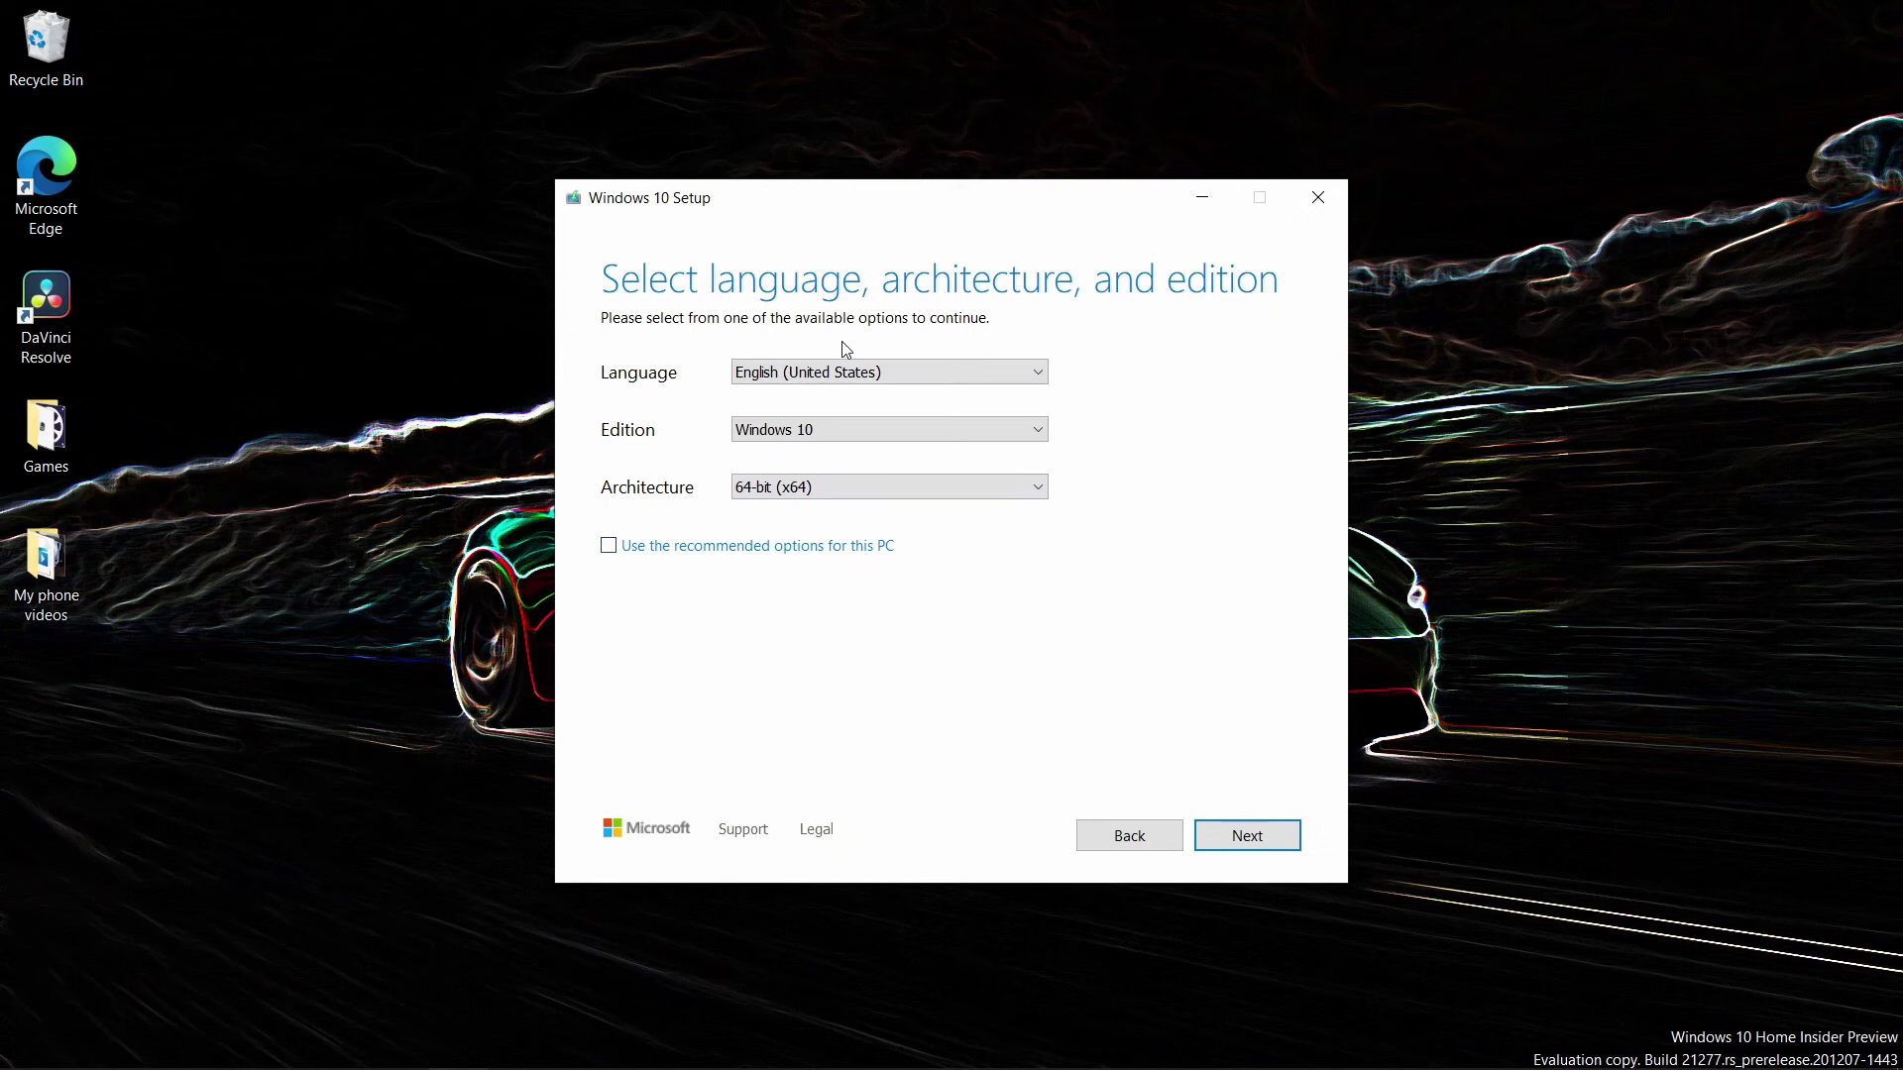
{"action": "left_click", "coordinate": [848, 371]}
{"action": "scroll", "coordinate": [896, 397], "scroll_direction": "up", "scroll_amount": 1}
{"action": "left_click", "coordinate": [896, 371]}
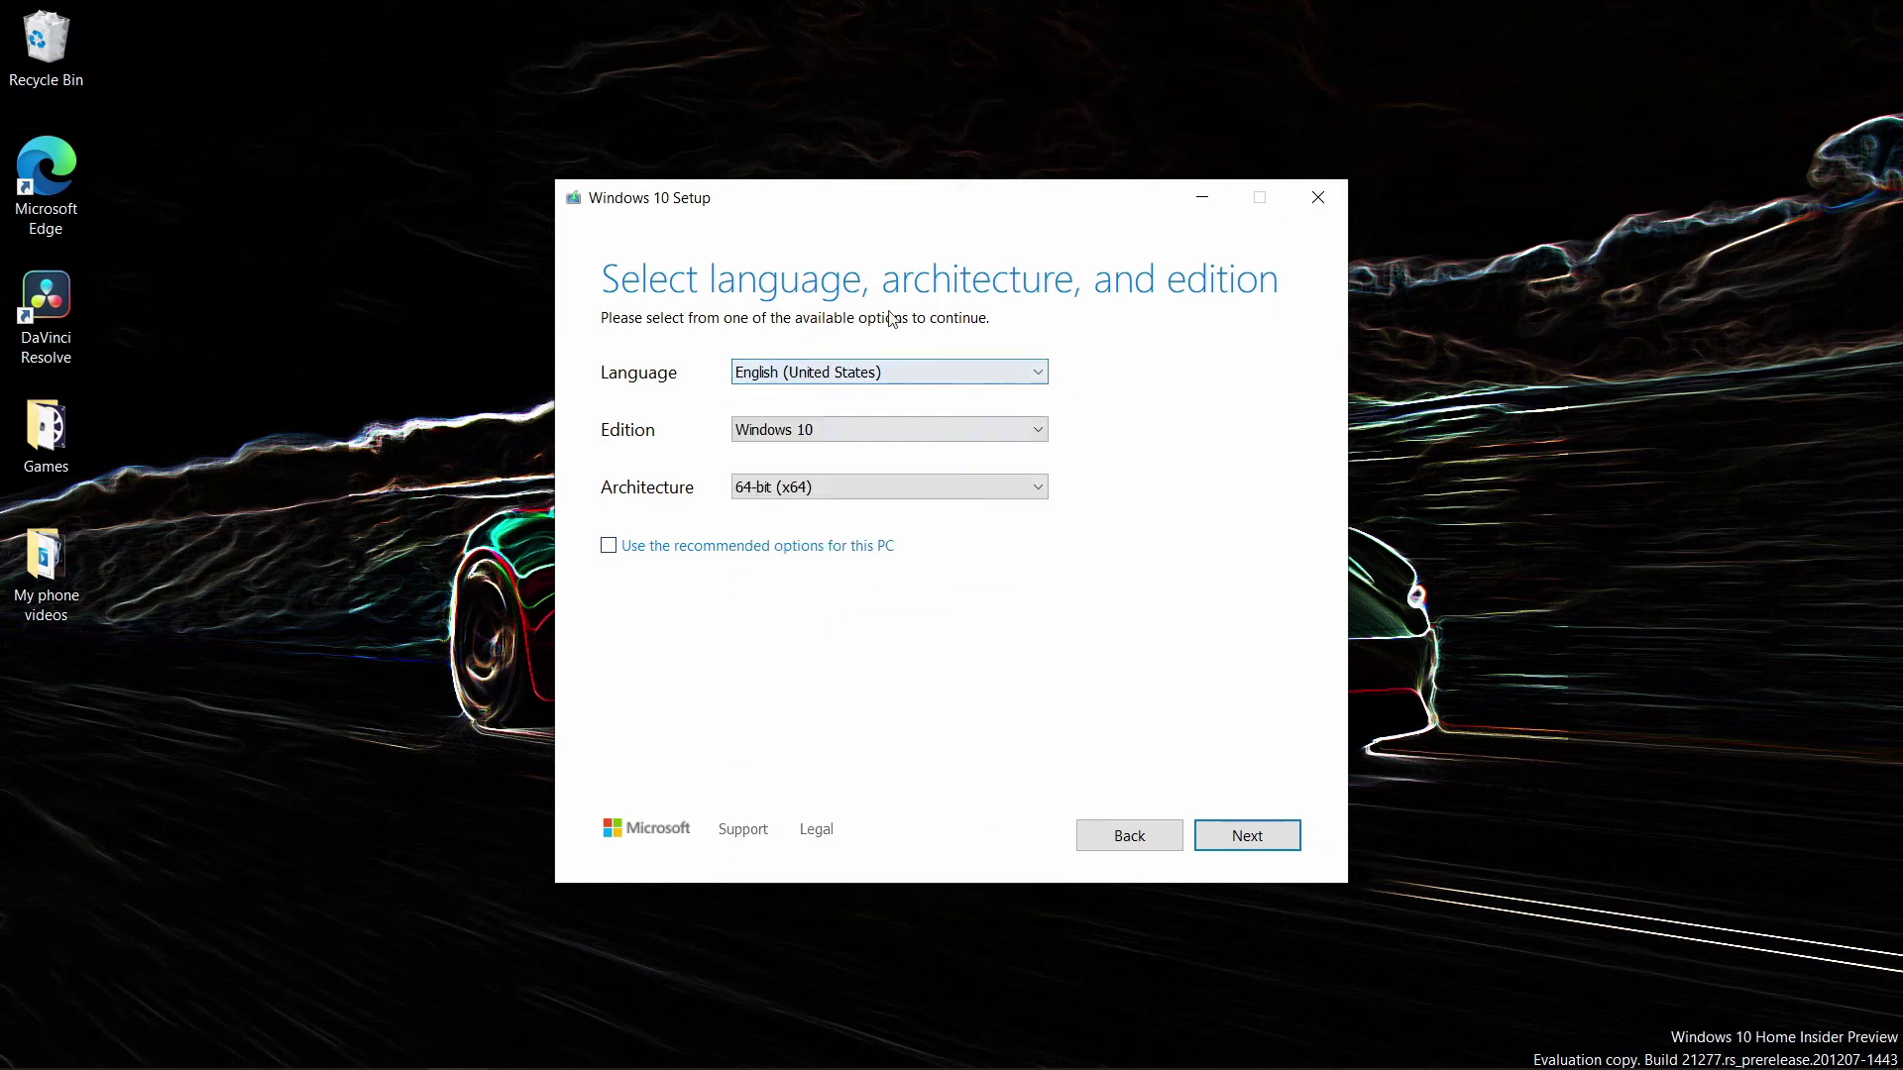
{"action": "left_click", "coordinate": [608, 546]}
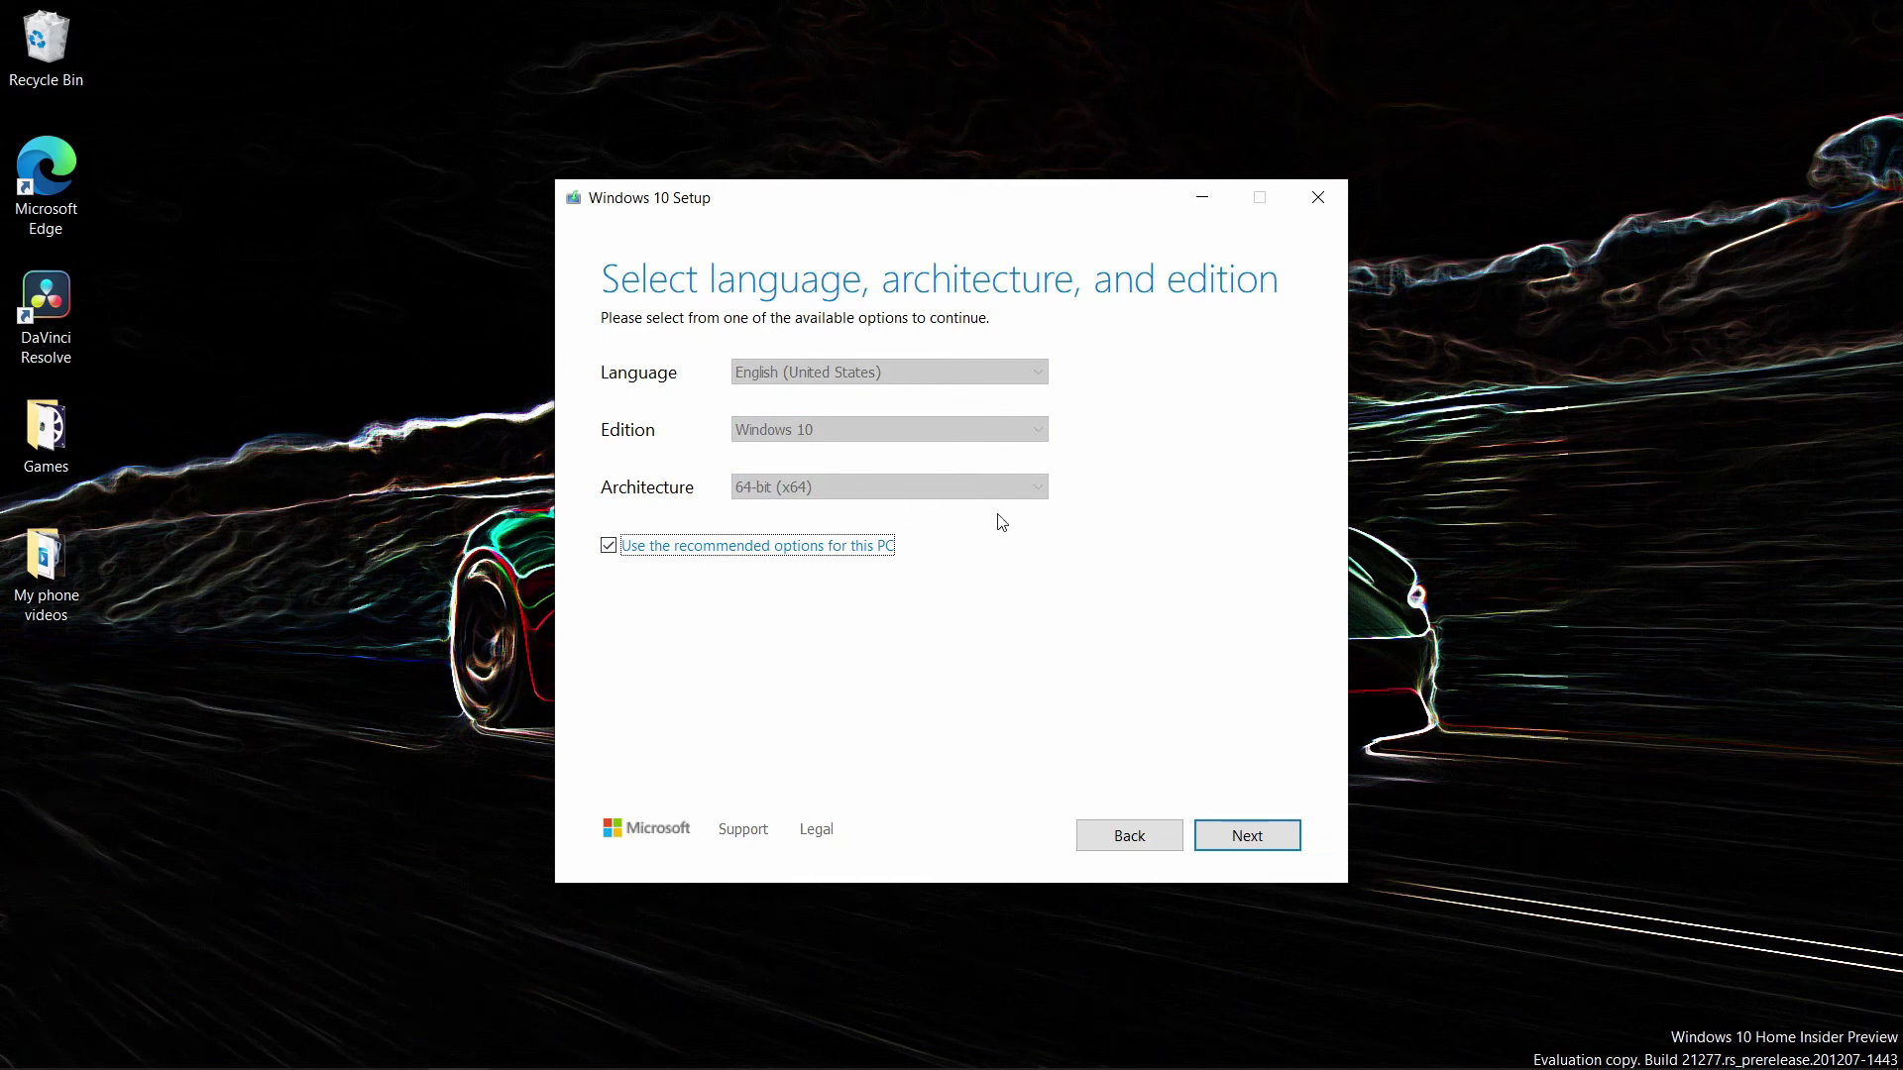
{"action": "left_click", "coordinate": [605, 552]}
{"action": "left_click", "coordinate": [605, 552]}
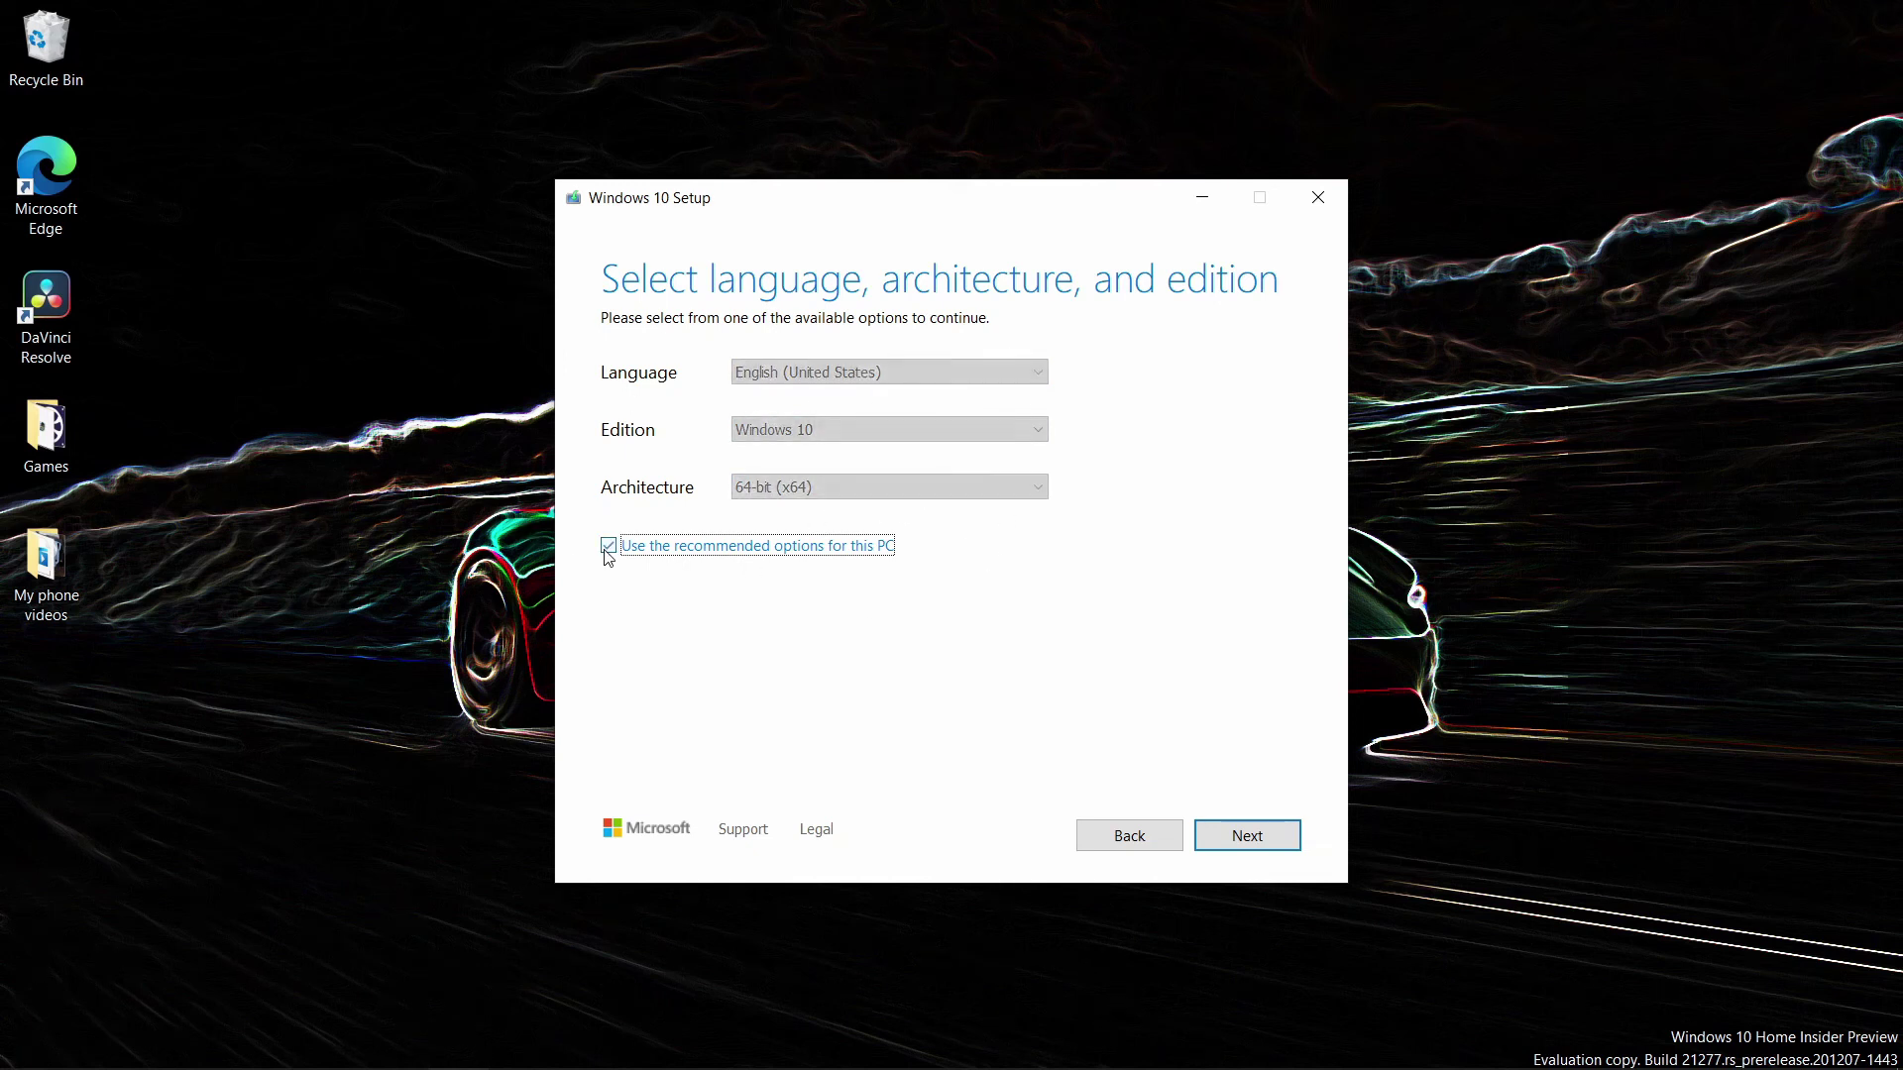
Choose USB flash drive as the media, select drive F:, and write the installation media.
{"action": "left_click", "coordinate": [1248, 836]}
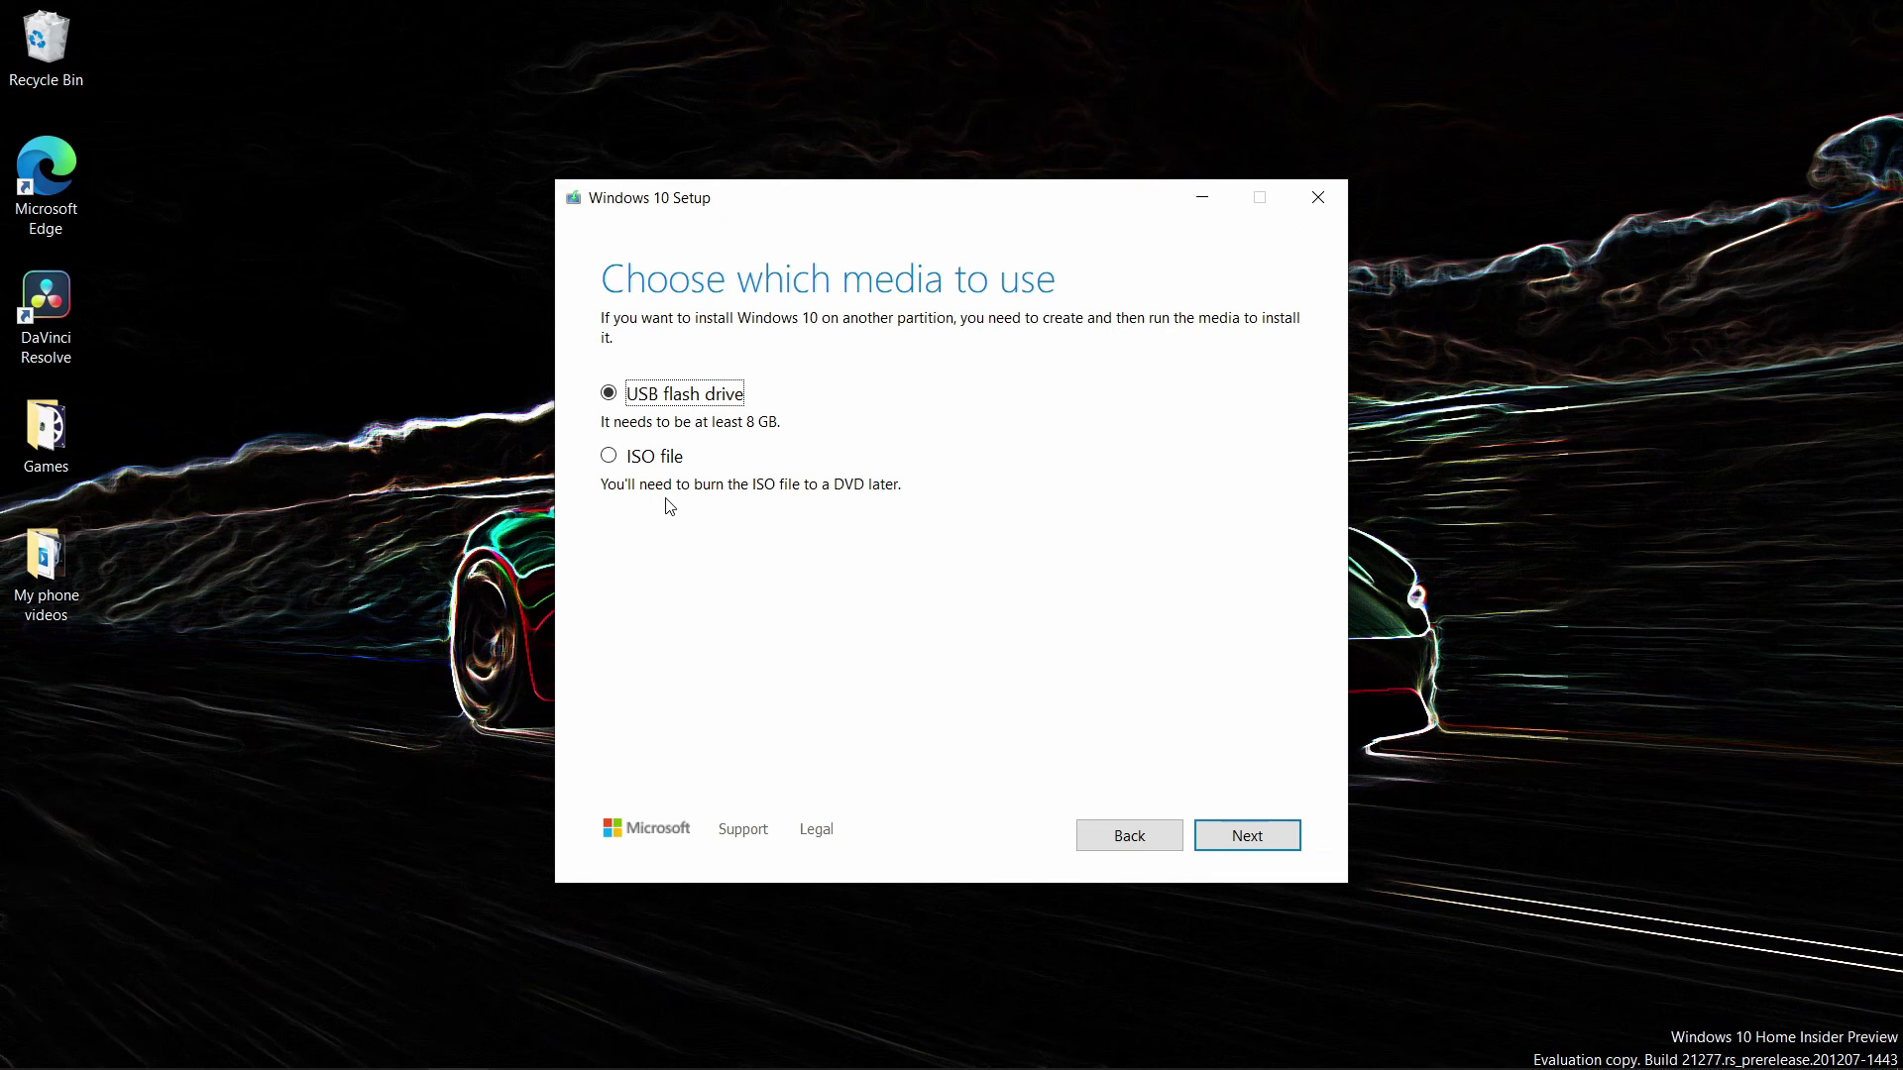
{"action": "left_click", "coordinate": [1259, 840]}
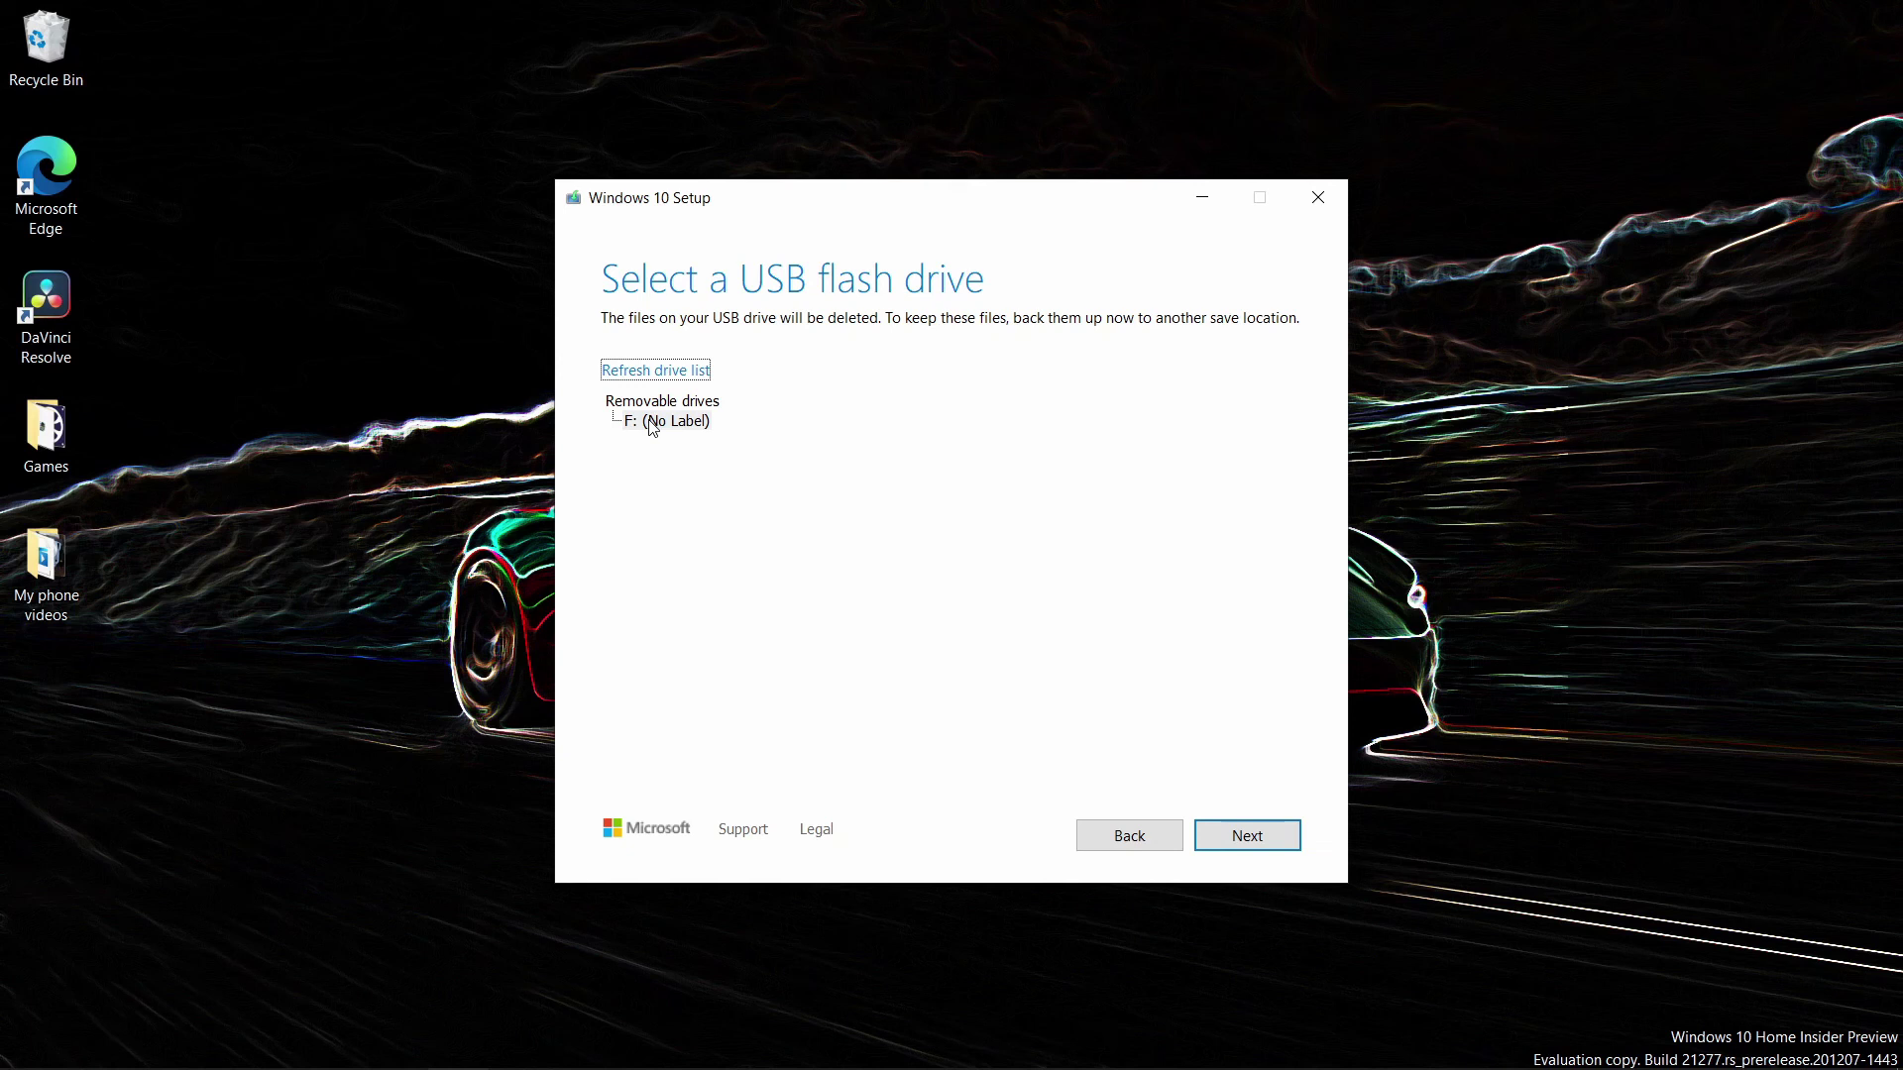
{"action": "left_click", "coordinate": [654, 425]}
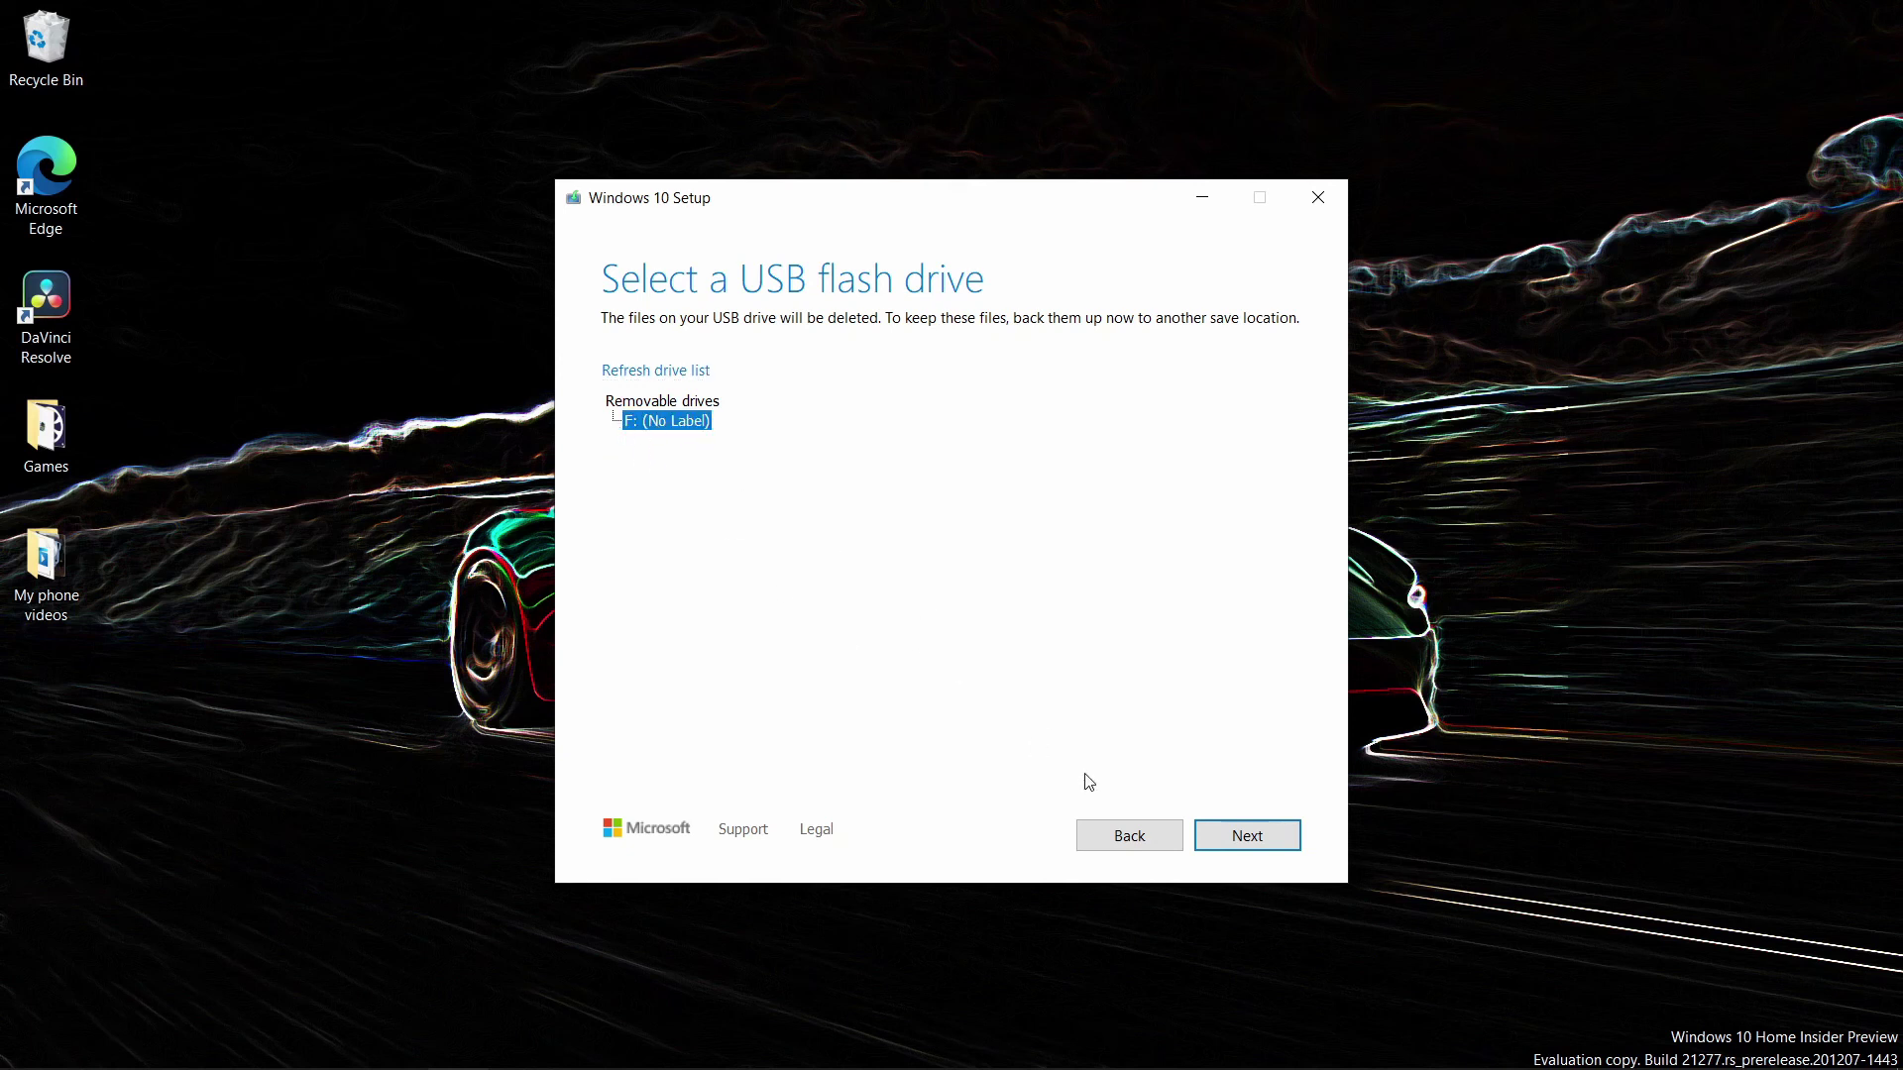
{"action": "left_click", "coordinate": [1221, 844]}
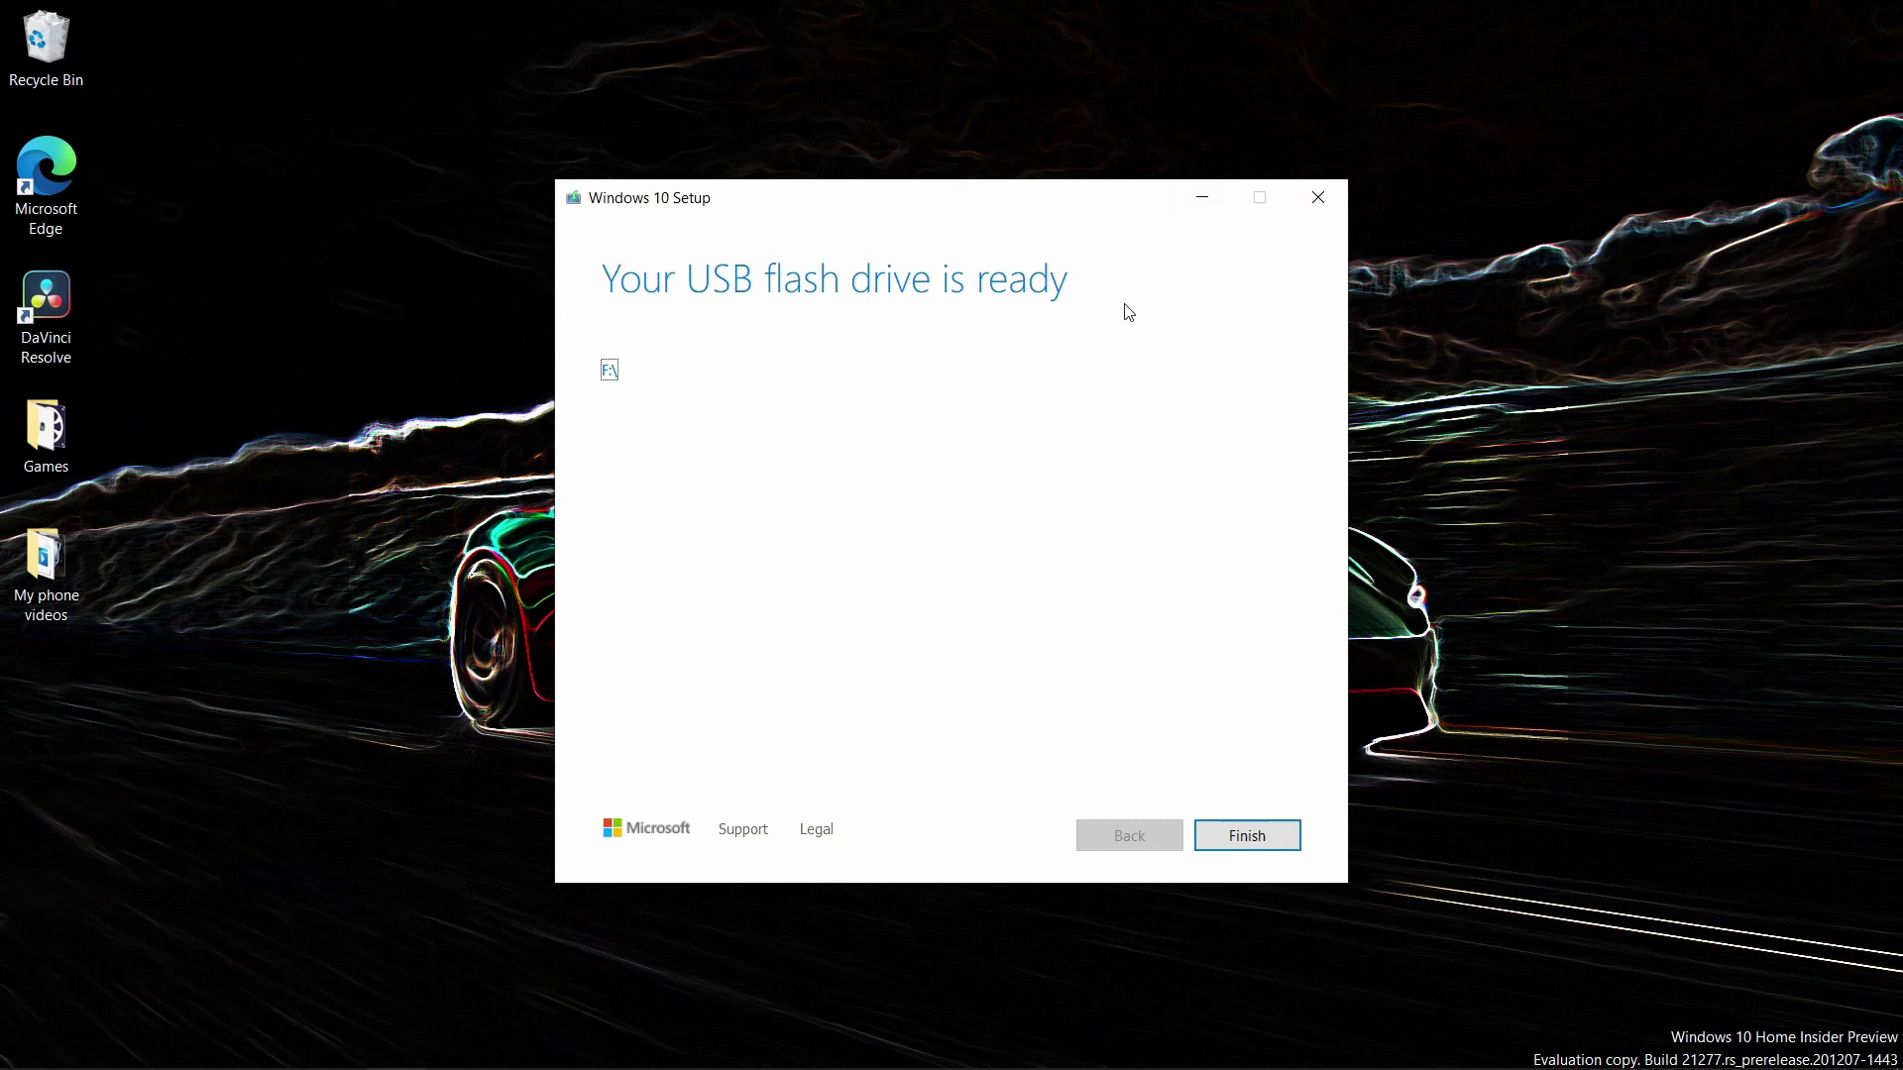
Finish Setup so it cleans up and closes.
{"action": "left_click", "coordinate": [1286, 842]}
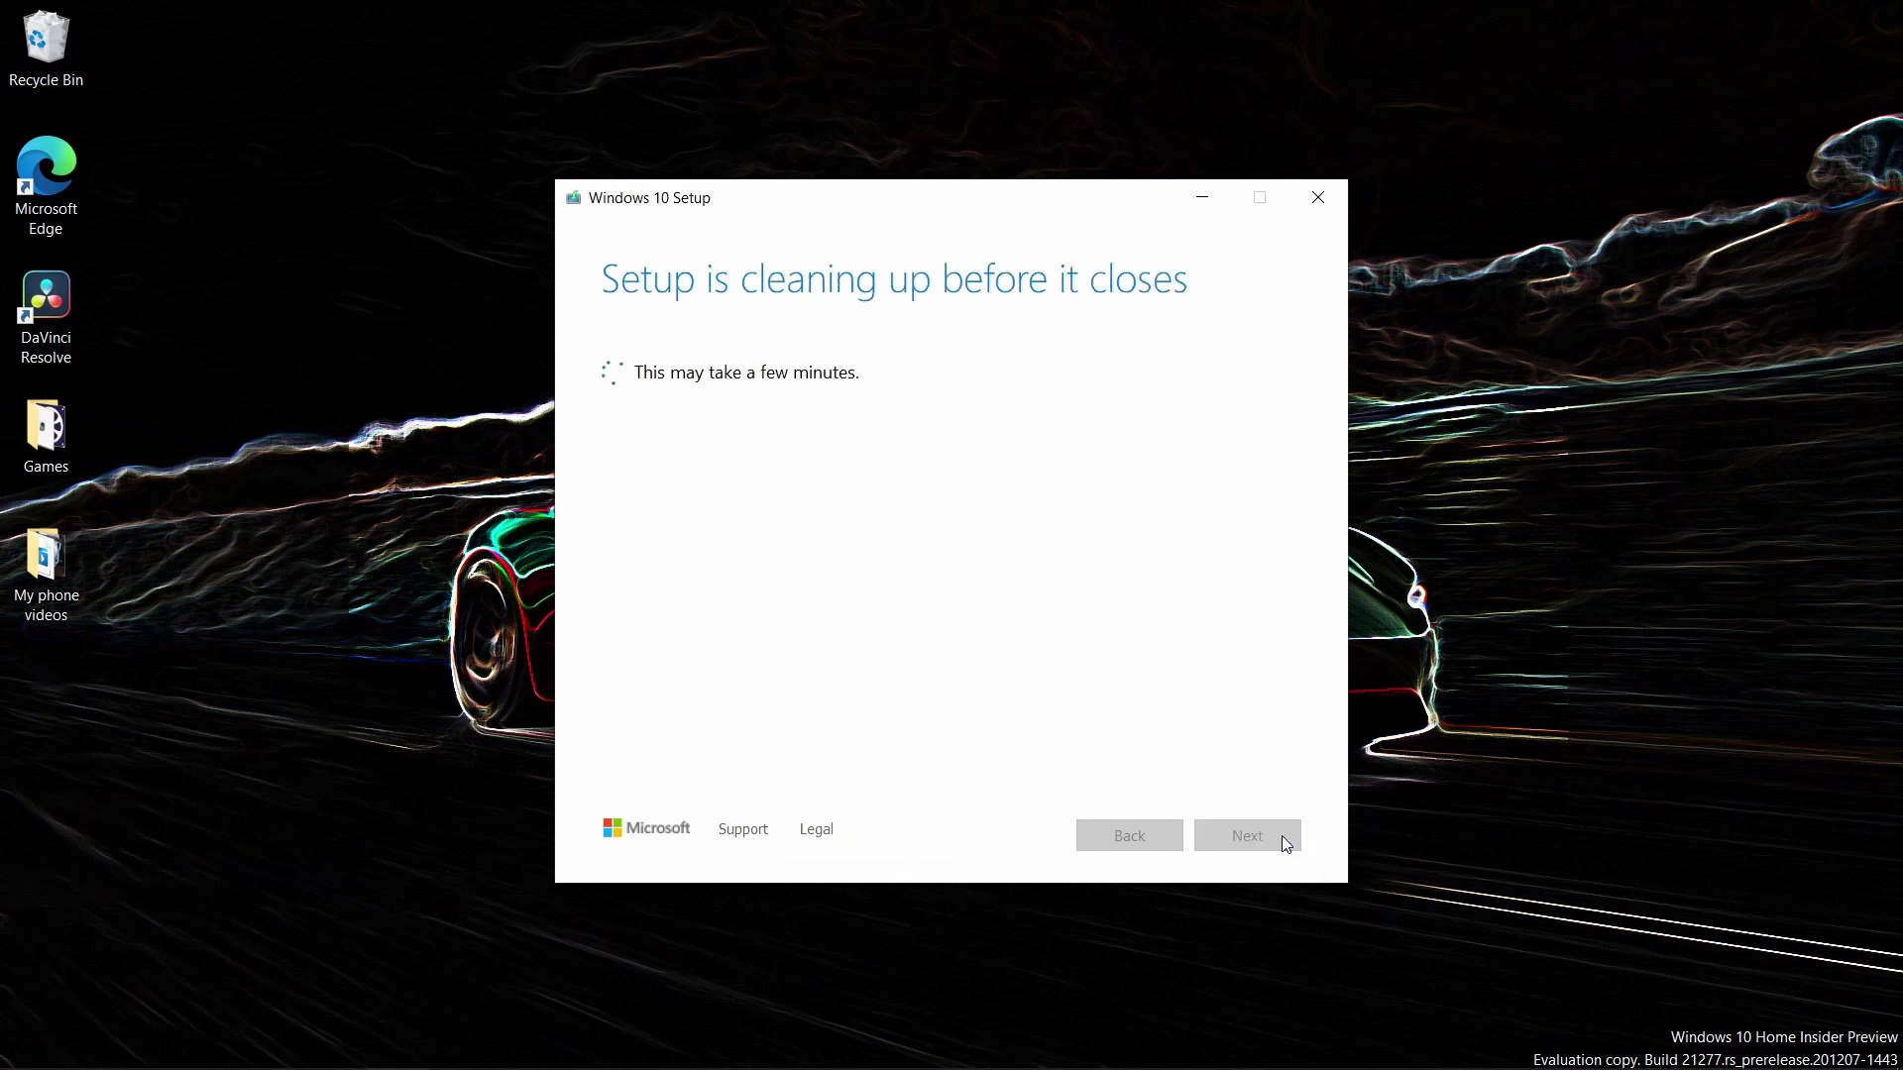